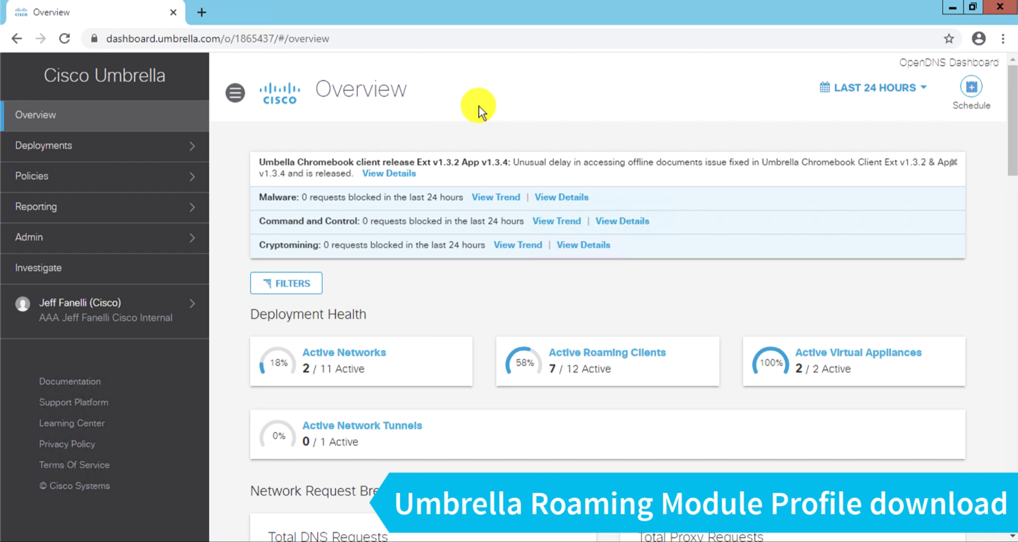
Download the module profile for the AnyConnect Umbrella Roaming Security Module from the Roaming Computers deployment page.
{"action": "left_click", "coordinate": [114, 142]}
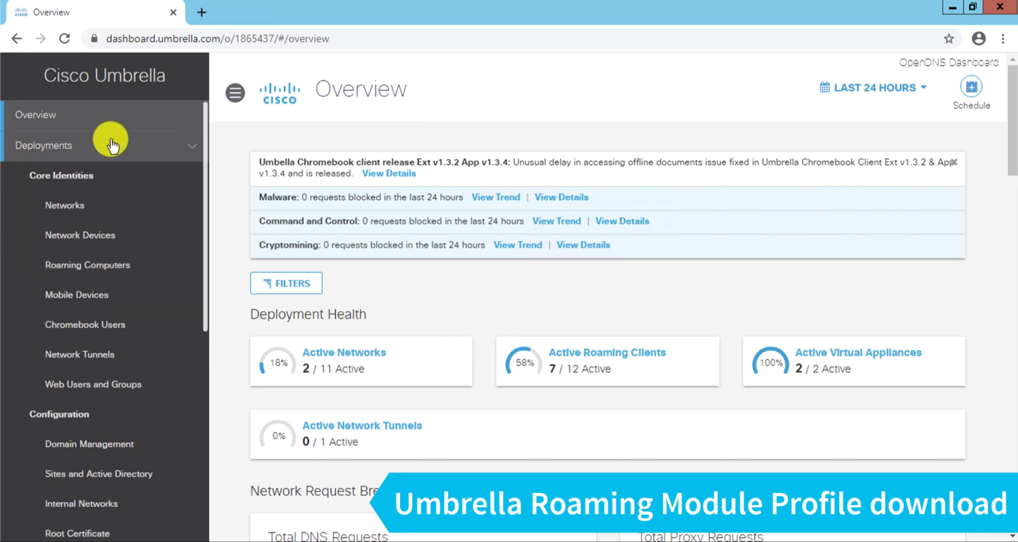
{"action": "left_click", "coordinate": [113, 265]}
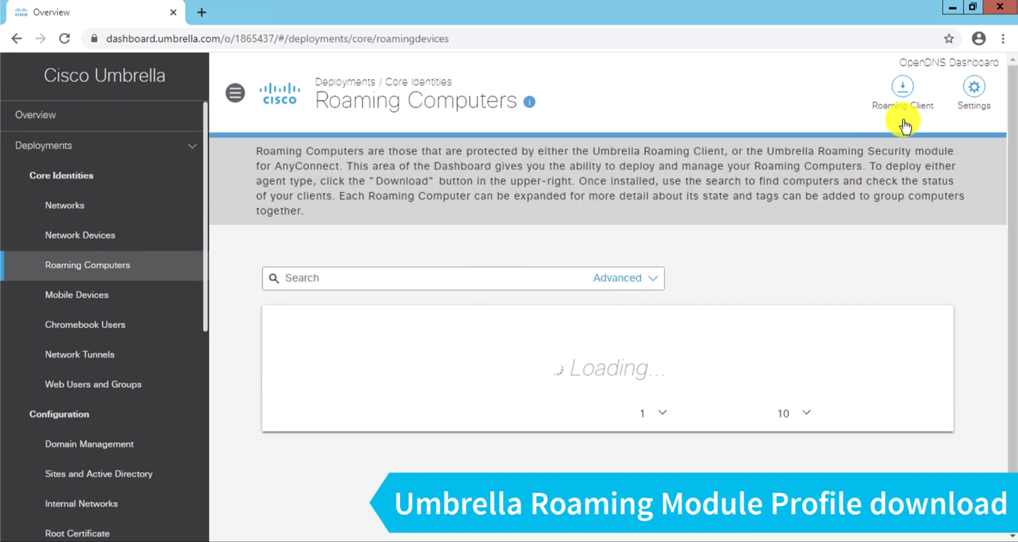
{"action": "left_click", "coordinate": [904, 95]}
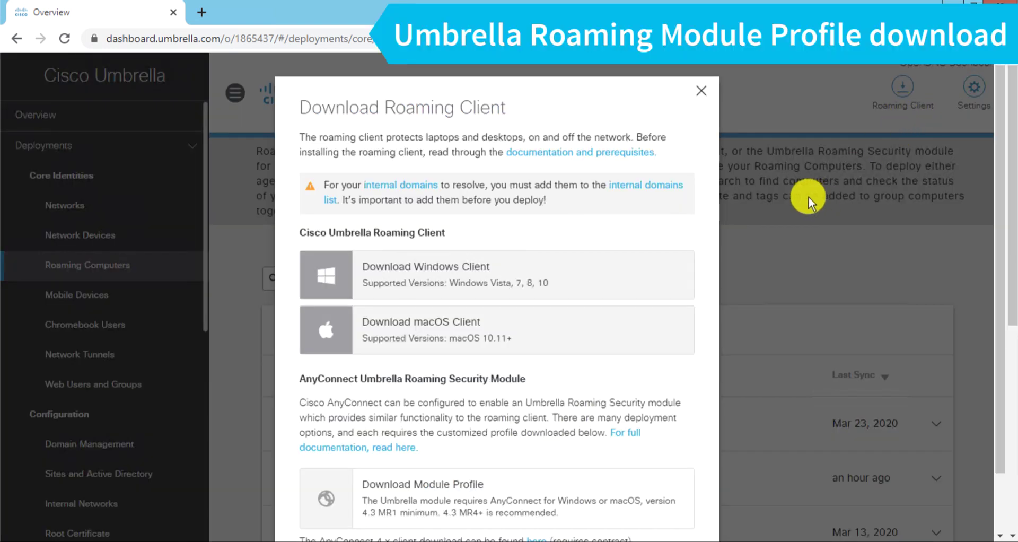
{"action": "scroll", "coordinate": [784, 230], "scroll_direction": "down", "scroll_amount": 3}
{"action": "scroll", "coordinate": [657, 265], "scroll_direction": "down", "scroll_amount": 2}
{"action": "scroll", "coordinate": [650, 266], "scroll_direction": "up", "scroll_amount": 2}
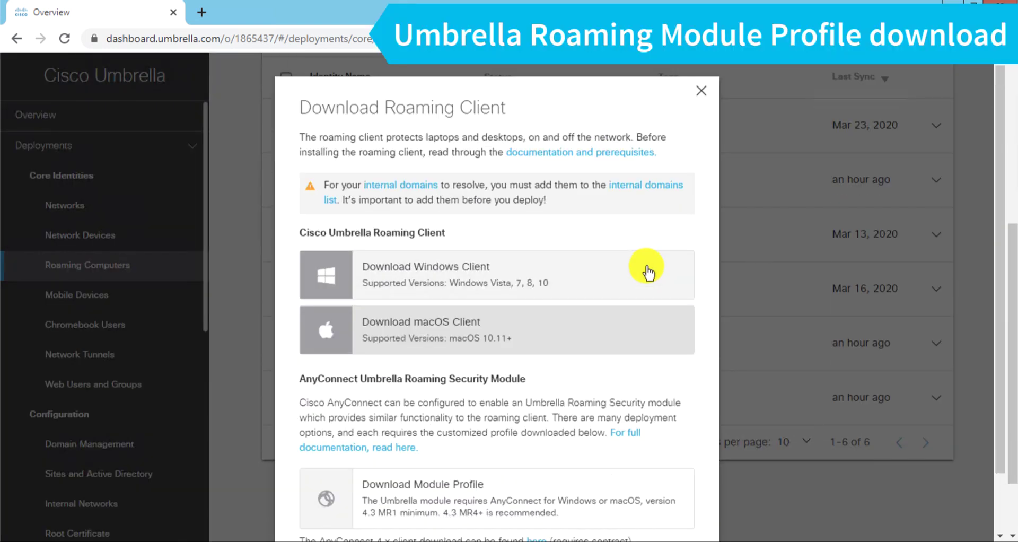
{"action": "scroll", "coordinate": [648, 270], "scroll_direction": "down", "scroll_amount": 2}
{"action": "scroll", "coordinate": [610, 265], "scroll_direction": "up", "scroll_amount": 2}
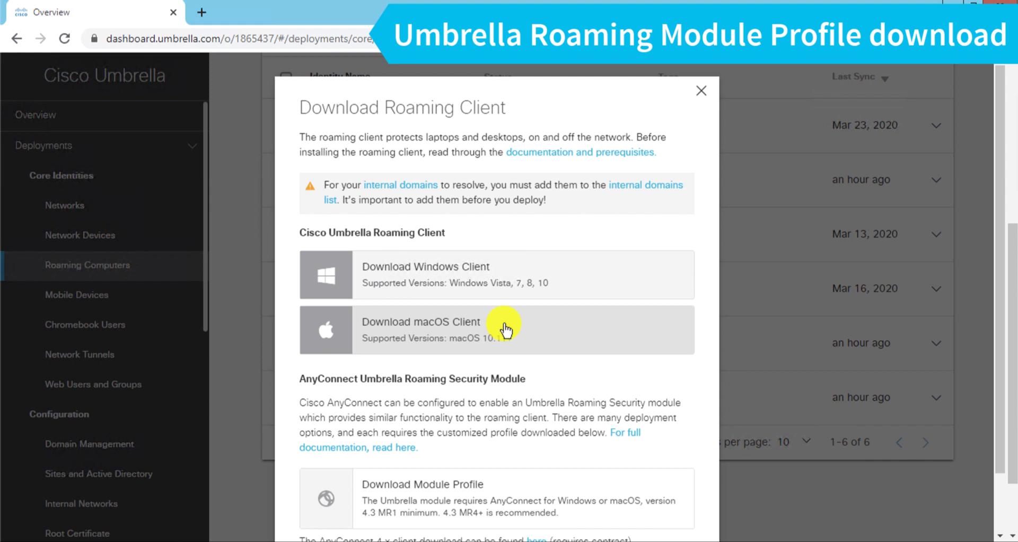
{"action": "scroll", "coordinate": [535, 429], "scroll_direction": "down", "scroll_amount": 2}
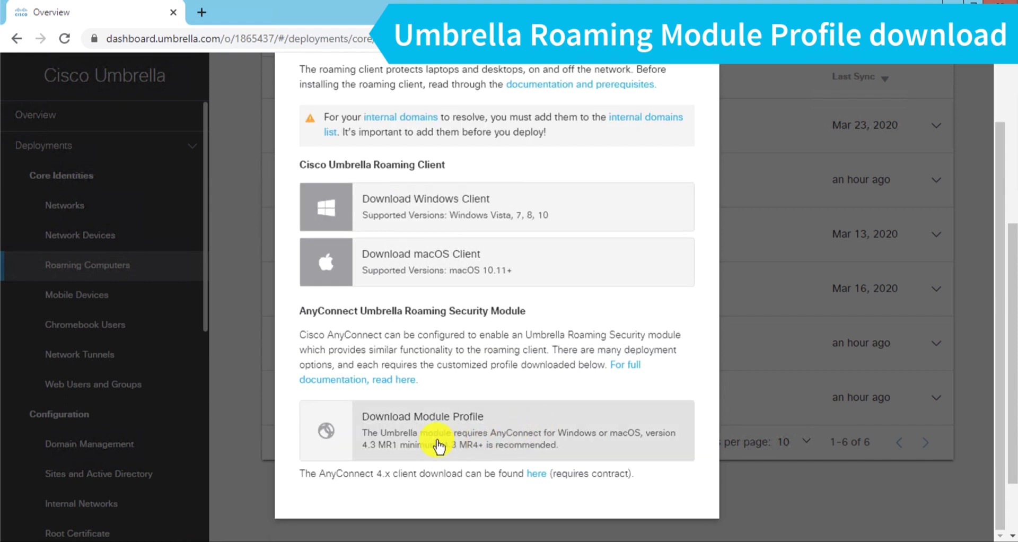
{"action": "left_click", "coordinate": [510, 446]}
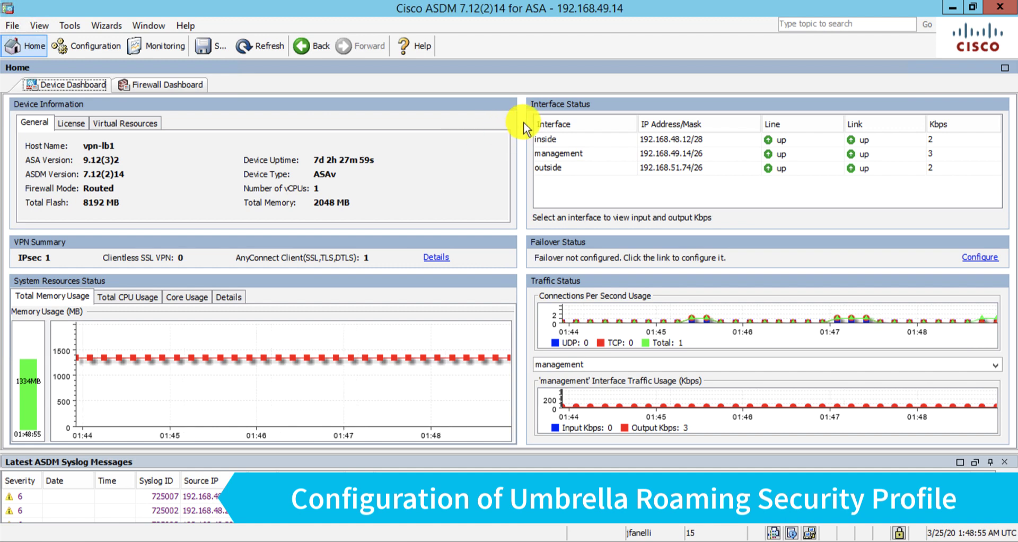
In Cisco ASDM, start a new AnyConnect client profile named umbrella with the usage Umbrella Roaming Security Profile.
{"action": "left_click", "coordinate": [85, 43]}
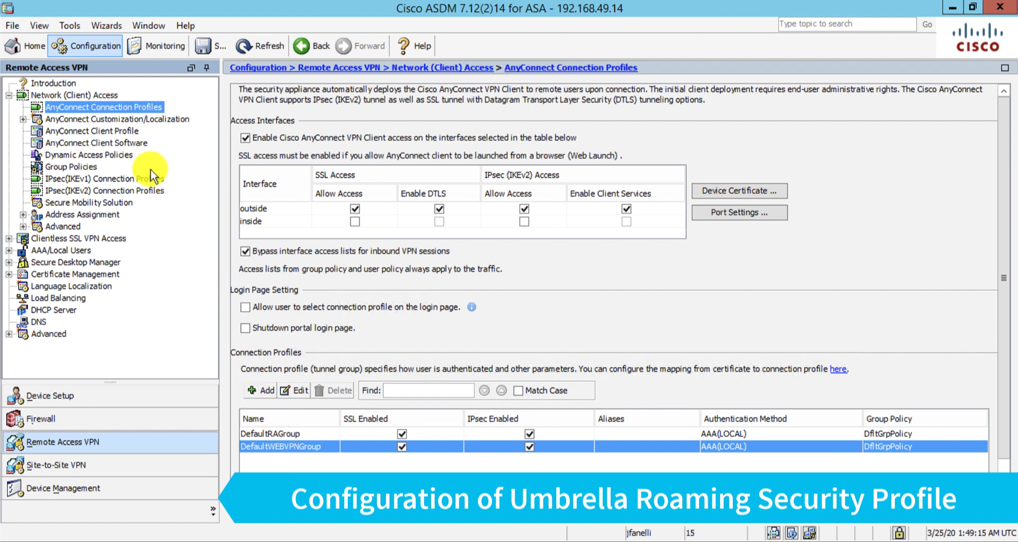
{"action": "left_click", "coordinate": [127, 131]}
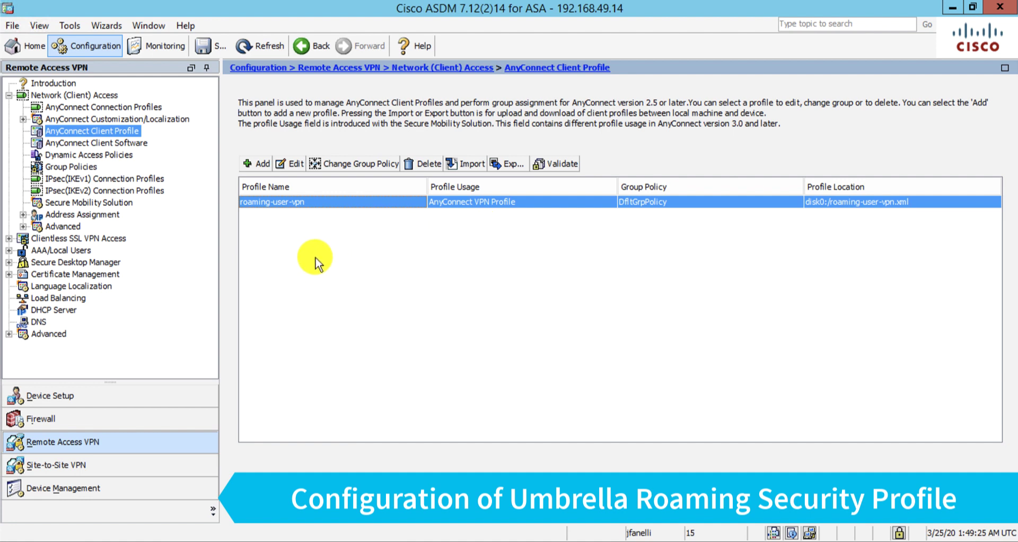
{"action": "left_click", "coordinate": [254, 163]}
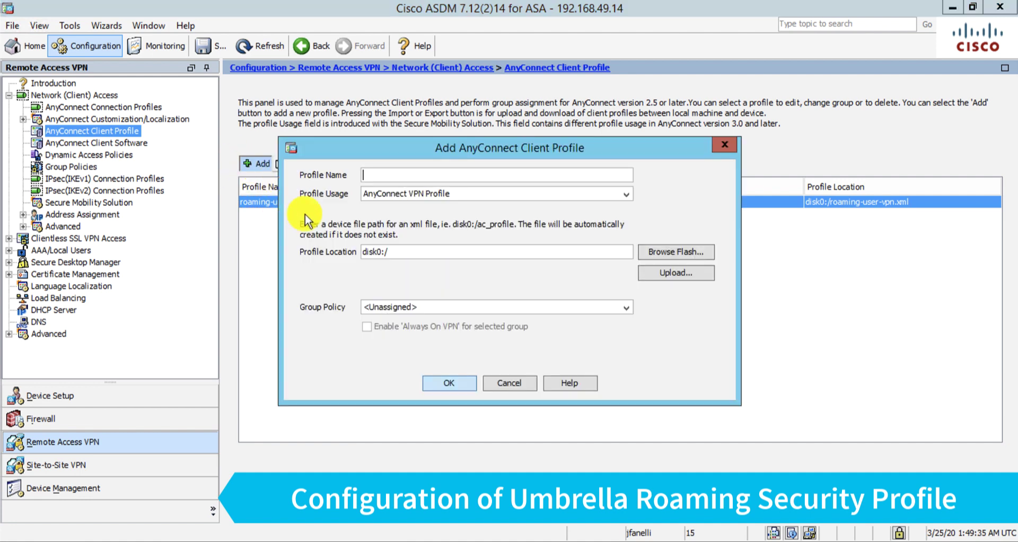
{"action": "left_click", "coordinate": [499, 191]}
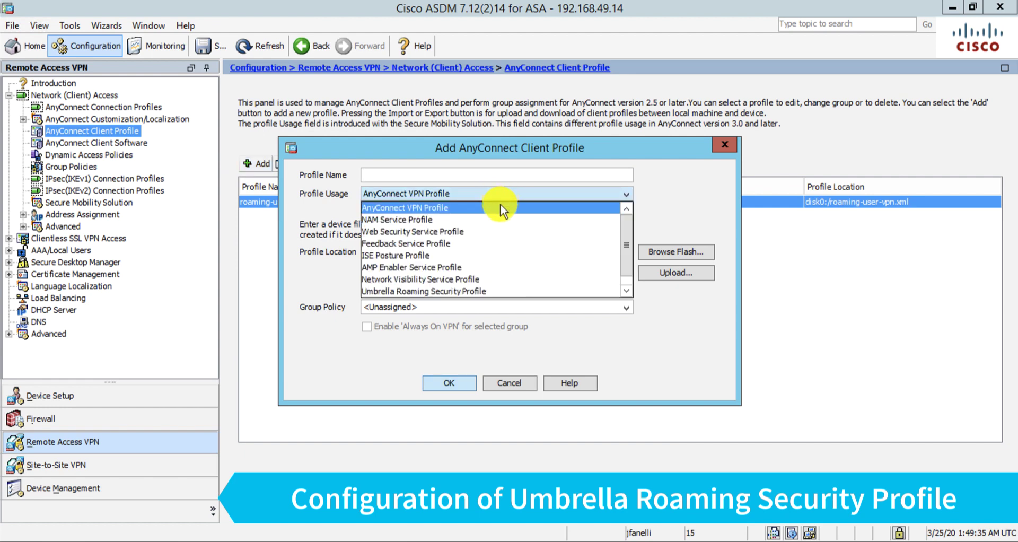
{"action": "left_click", "coordinate": [485, 290]}
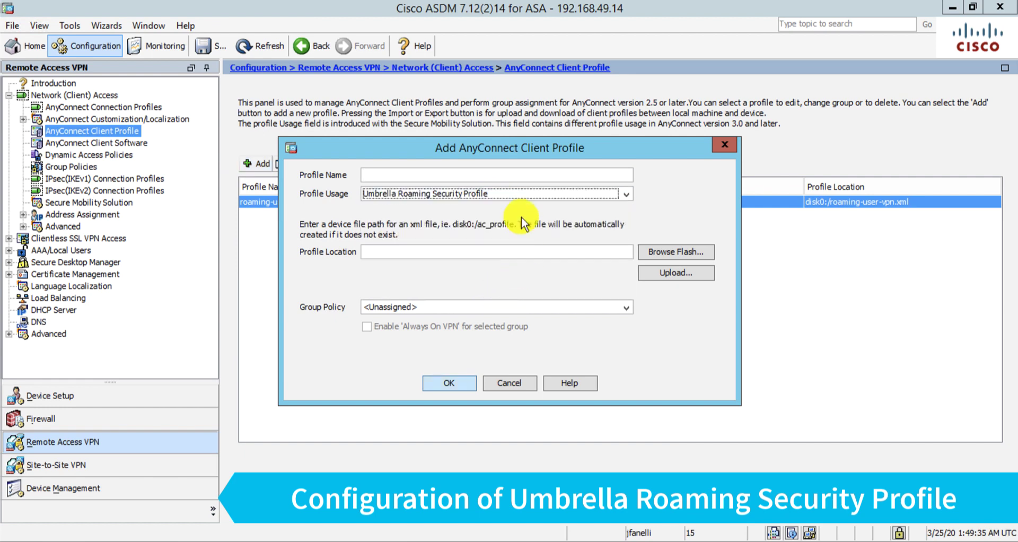
{"action": "left_click", "coordinate": [515, 173]}
{"action": "type", "text": "umbrella"}
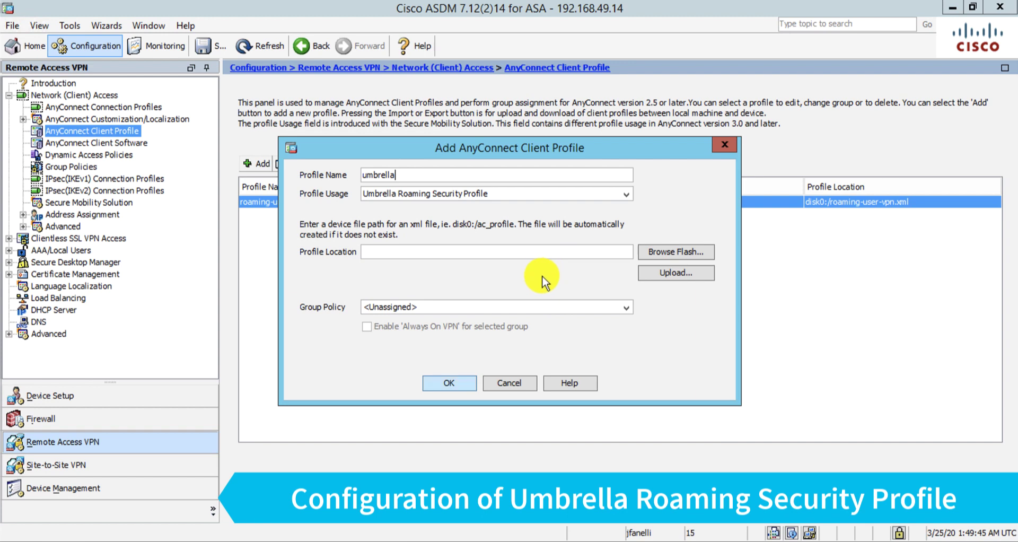
Upload OrgInfo.json from the local Downloads folder to disk0:/OrgInfo.json as the new profile's location.
{"action": "left_click", "coordinate": [654, 272]}
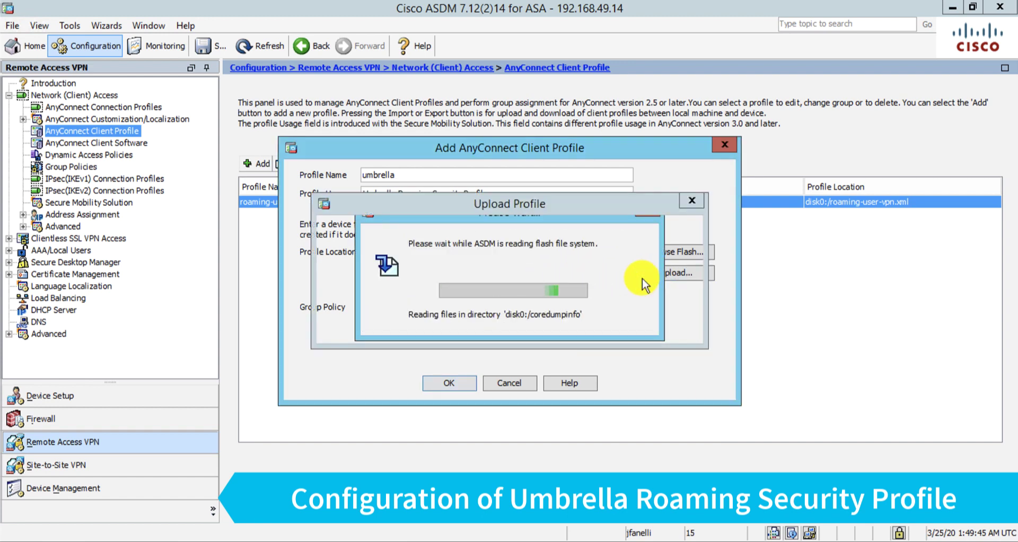
{"action": "left_click", "coordinate": [644, 266]}
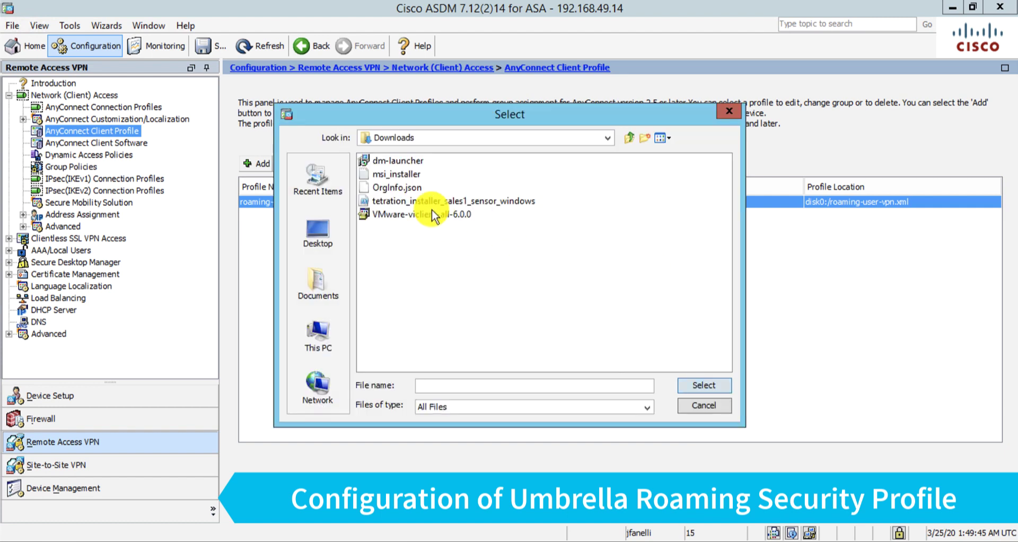
{"action": "left_click", "coordinate": [396, 174]}
{"action": "left_click", "coordinate": [397, 187]}
{"action": "left_click", "coordinate": [694, 387]}
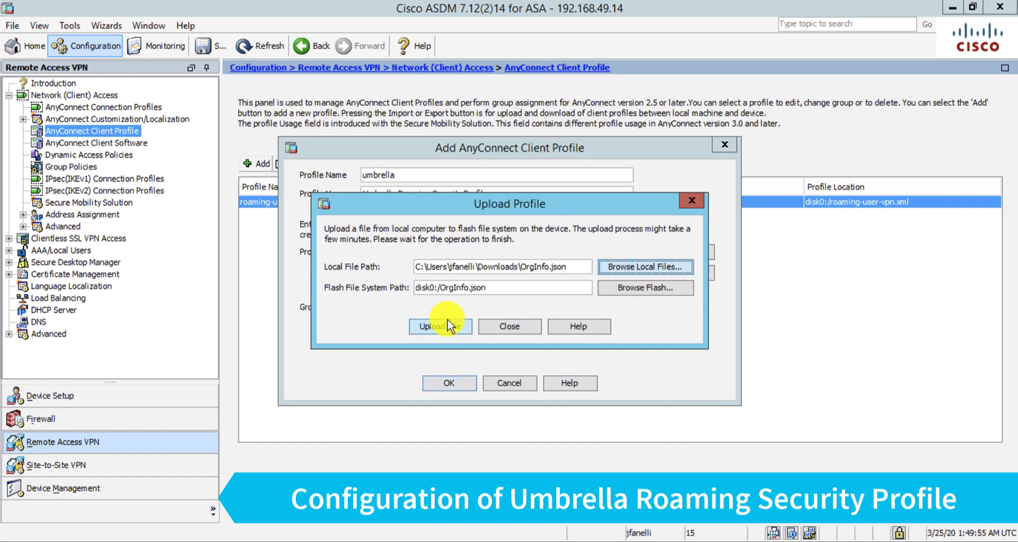
{"action": "left_click", "coordinate": [449, 323]}
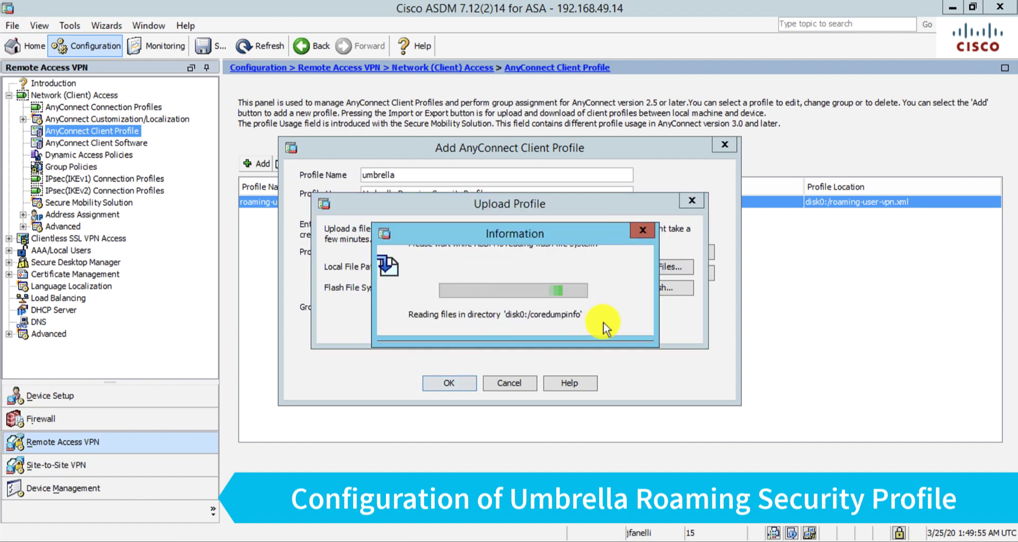
{"action": "left_click", "coordinate": [514, 322]}
{"action": "left_click", "coordinate": [474, 312]}
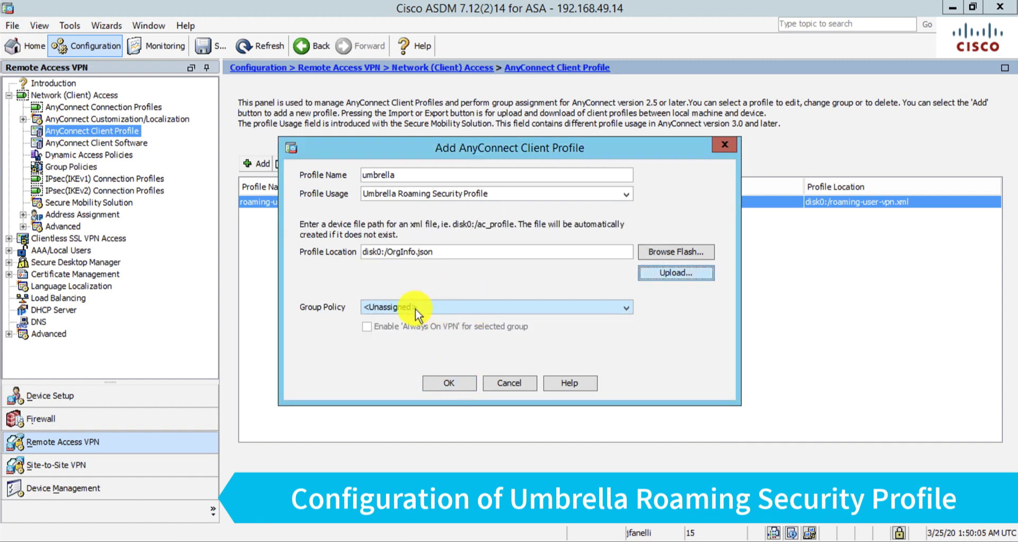
Assign the umbrella profile to the DfltGrpPolicy group policy and save the new profile.
{"action": "left_click", "coordinate": [444, 306]}
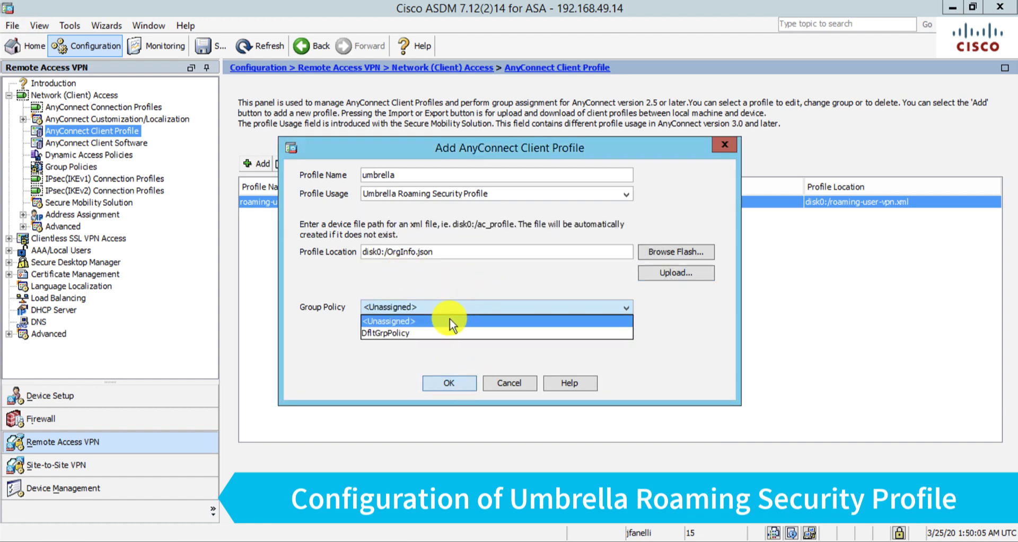
{"action": "left_click", "coordinate": [418, 333]}
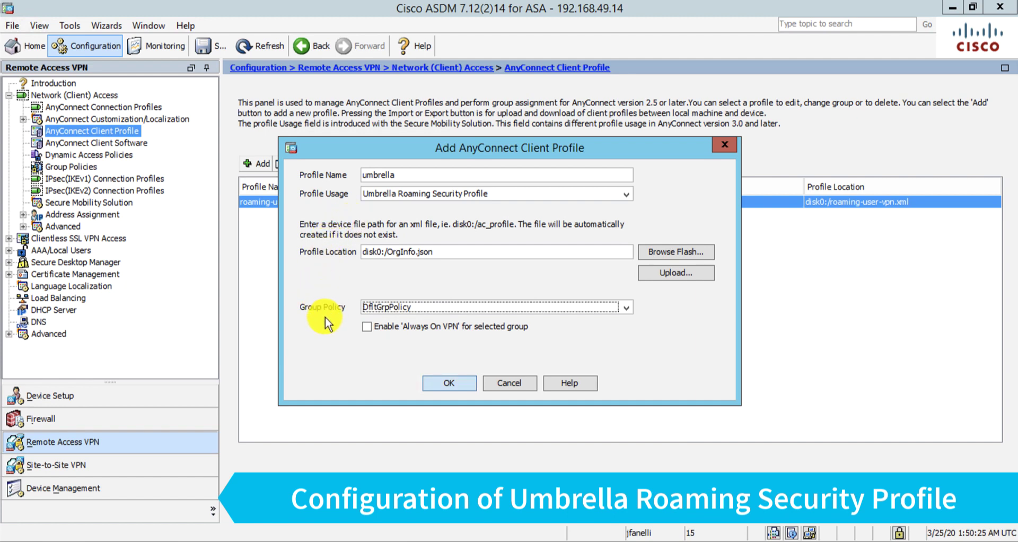
{"action": "left_click", "coordinate": [426, 381]}
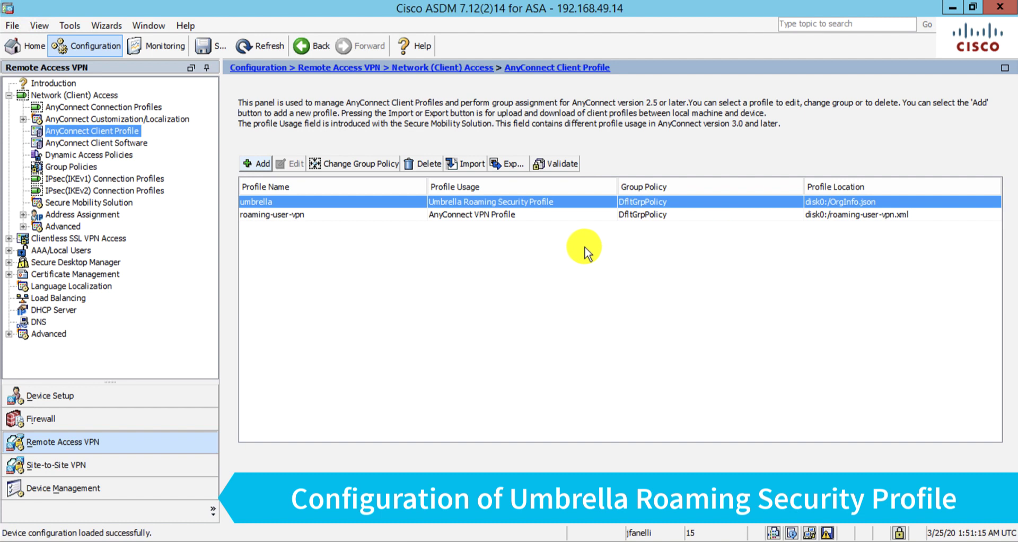
Add AnyConnect Umbrella Roaming Security to the optional client modules to download in the DfltGrpPolicy group policy.
{"action": "left_click", "coordinate": [87, 167]}
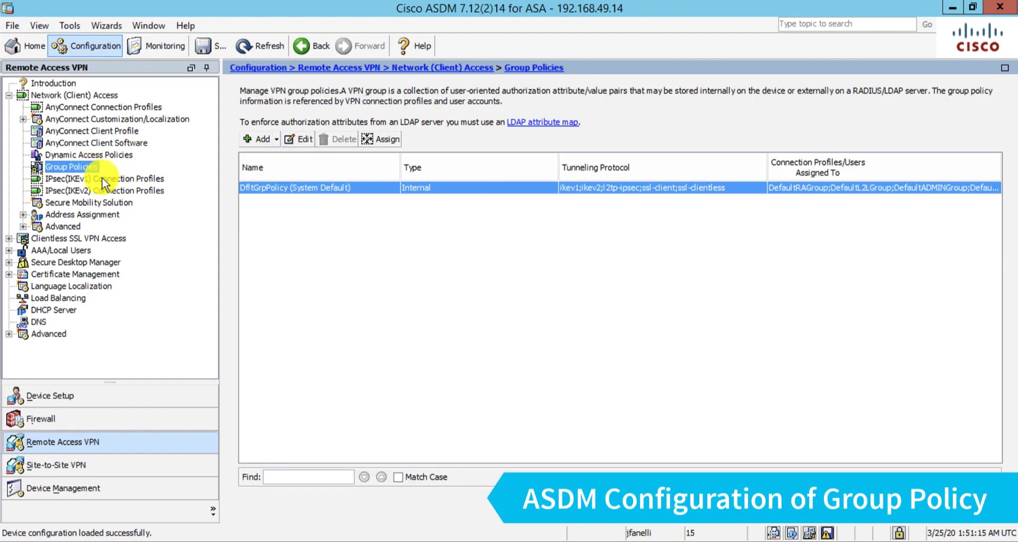
{"action": "left_click", "coordinate": [298, 140]}
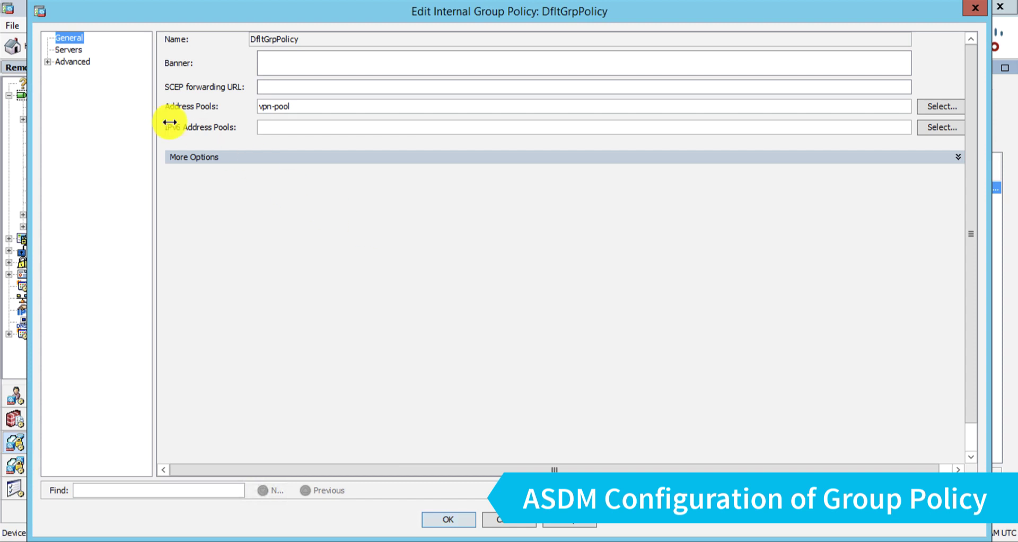
{"action": "left_click", "coordinate": [46, 62]}
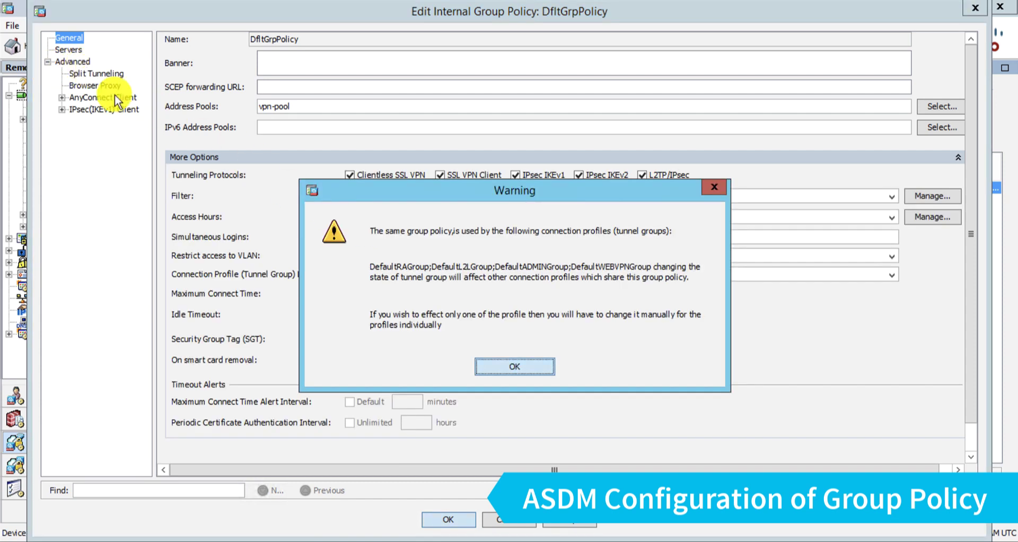
{"action": "left_click", "coordinate": [533, 367]}
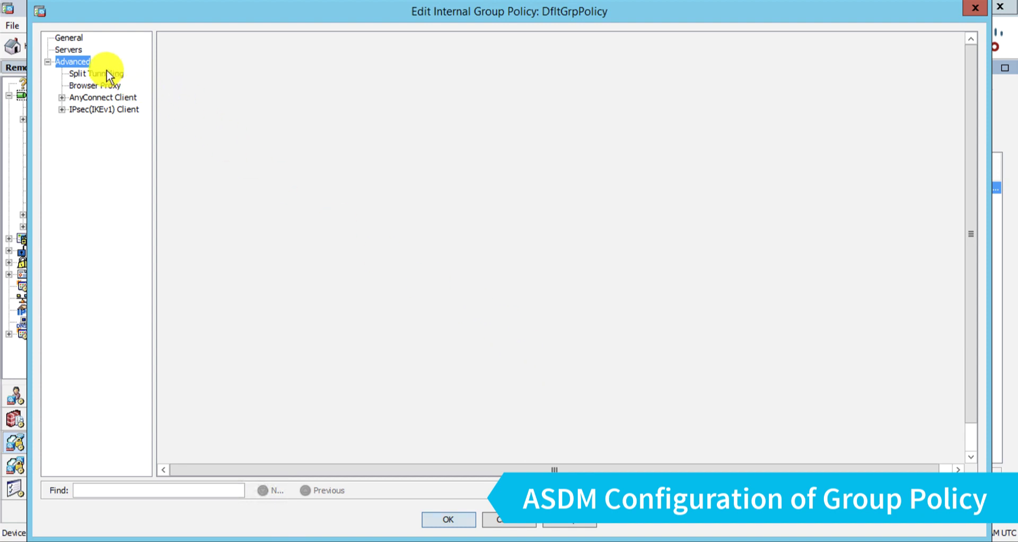
{"action": "left_click", "coordinate": [102, 99]}
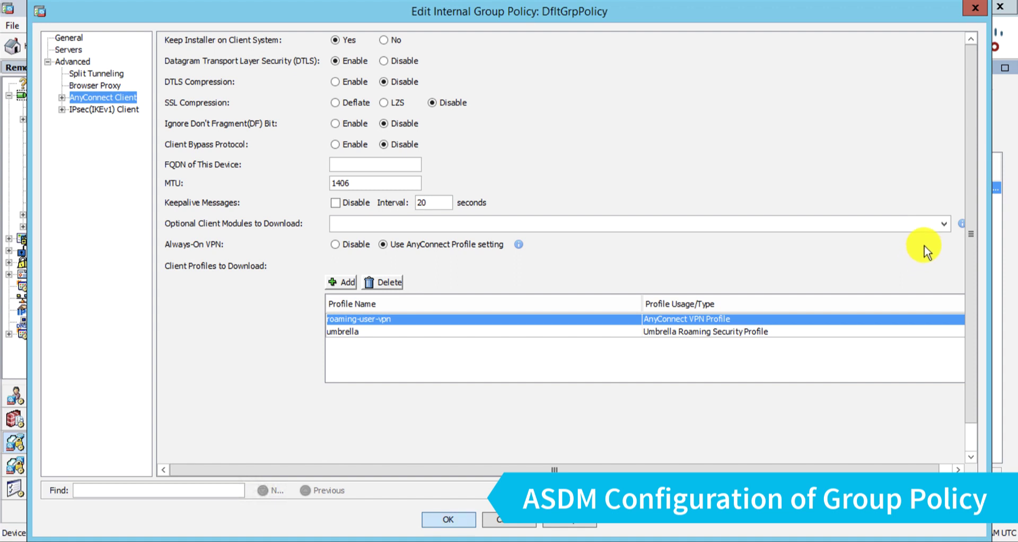
{"action": "left_click", "coordinate": [943, 224]}
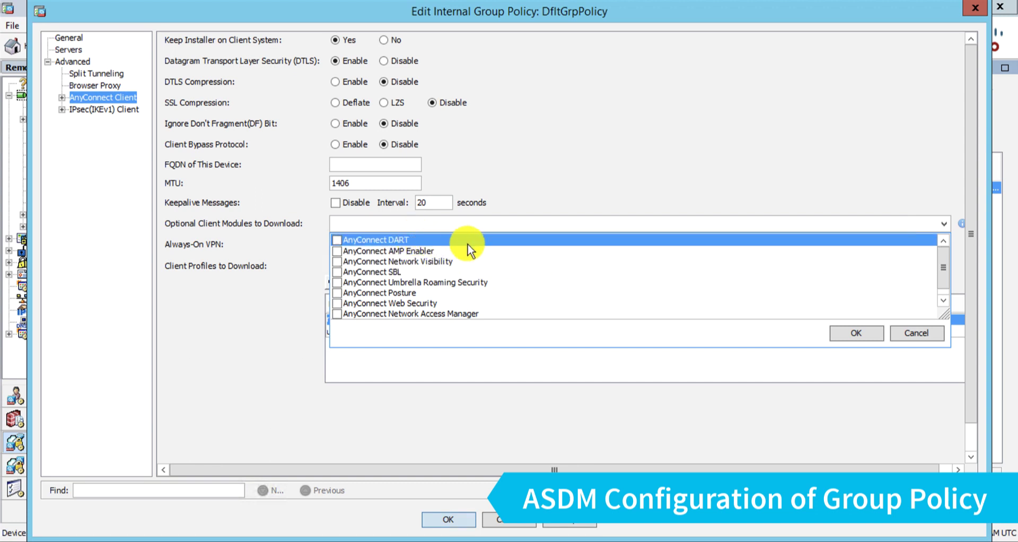
{"action": "scroll", "coordinate": [459, 275], "scroll_direction": "down", "scroll_amount": 1}
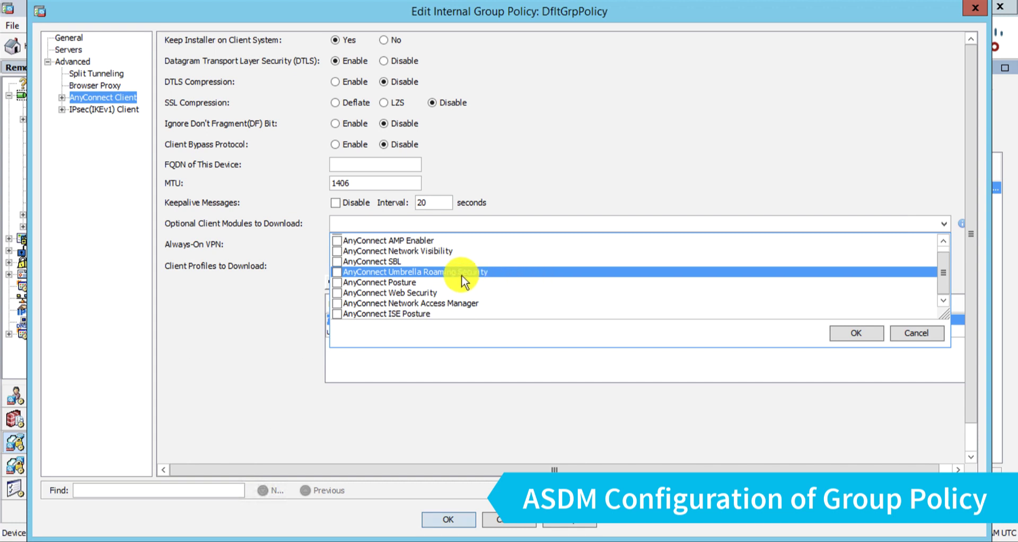
{"action": "left_click", "coordinate": [337, 272]}
{"action": "left_click", "coordinate": [842, 334]}
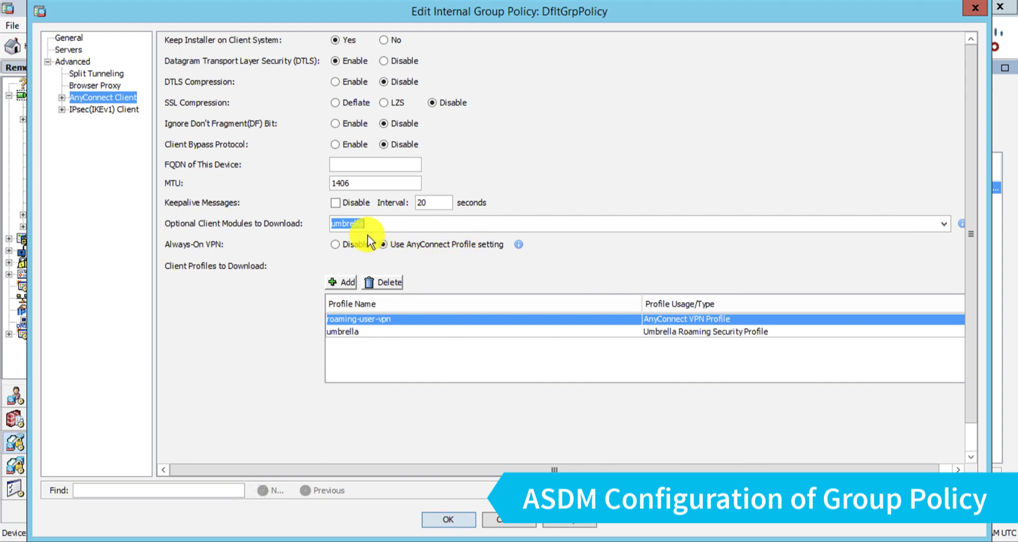
{"action": "left_click", "coordinate": [450, 521]}
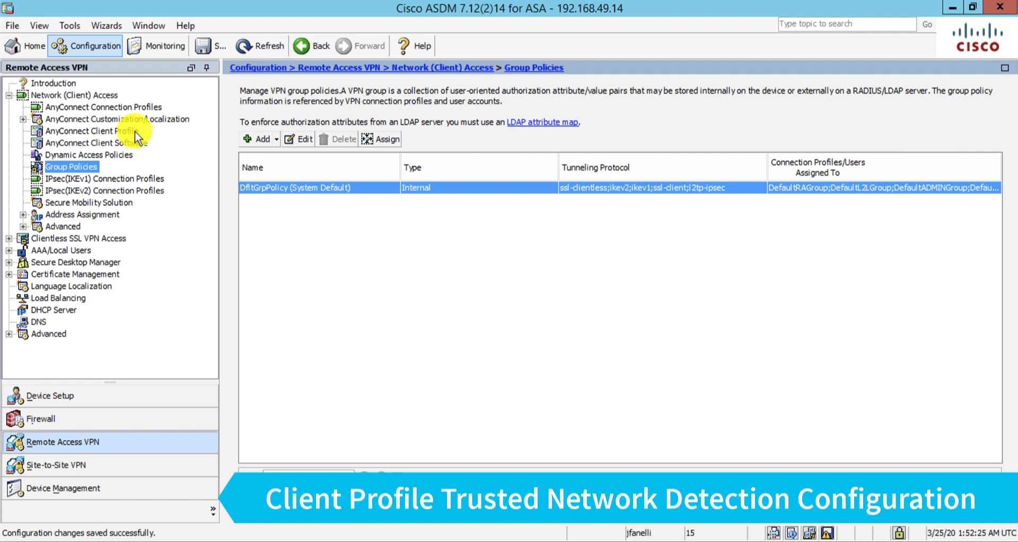
Edit the roaming-user-vpn AnyConnect client profile and enable Automatic VPN Policy in Preferences (Part 2).
{"action": "left_click", "coordinate": [133, 131]}
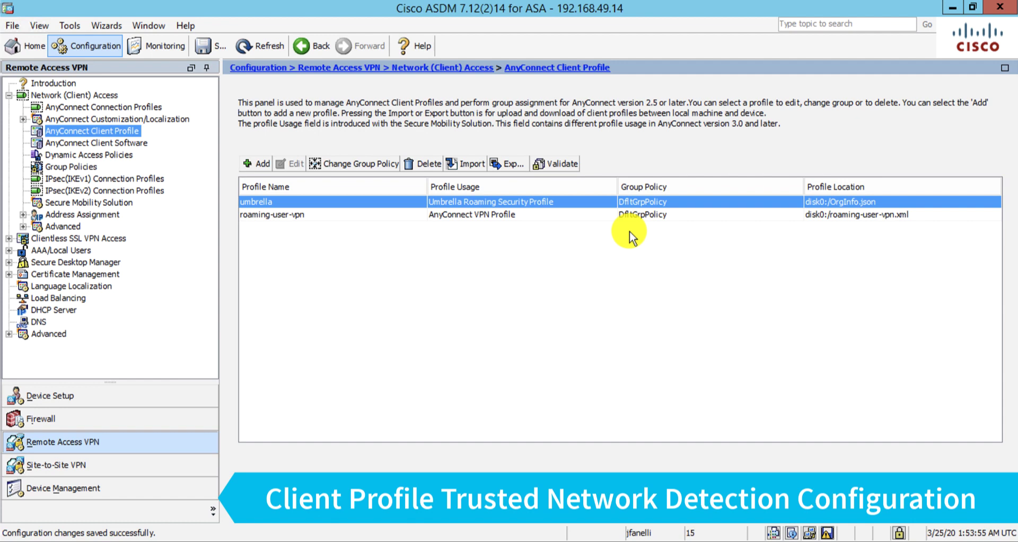
{"action": "left_click", "coordinate": [363, 212]}
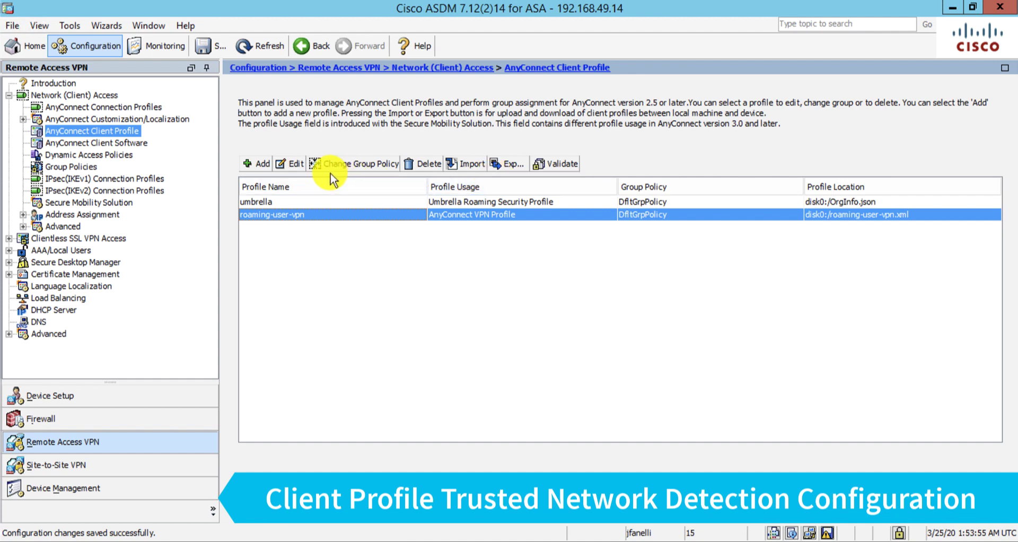
{"action": "left_click", "coordinate": [292, 162]}
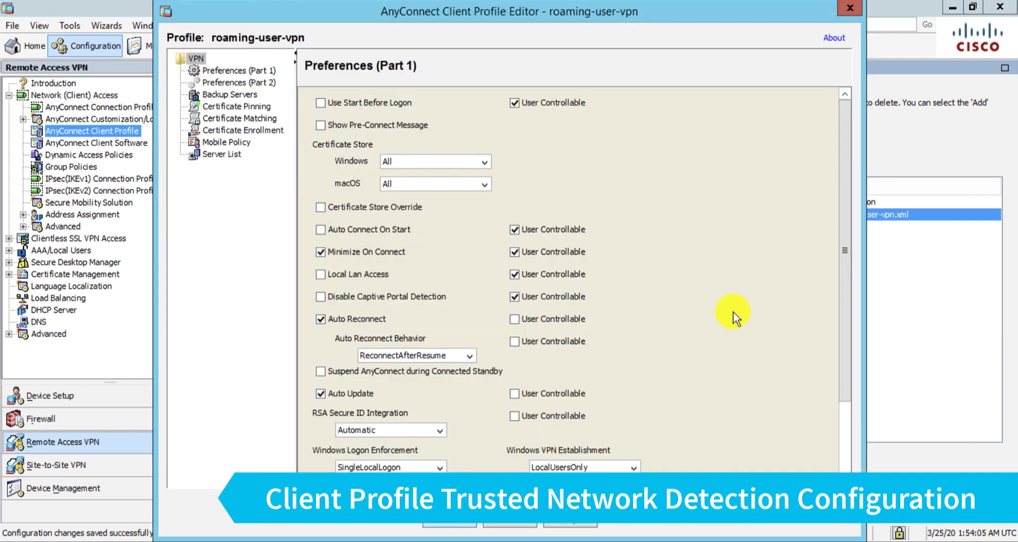
{"action": "scroll", "coordinate": [686, 298], "scroll_direction": "down", "scroll_amount": 1}
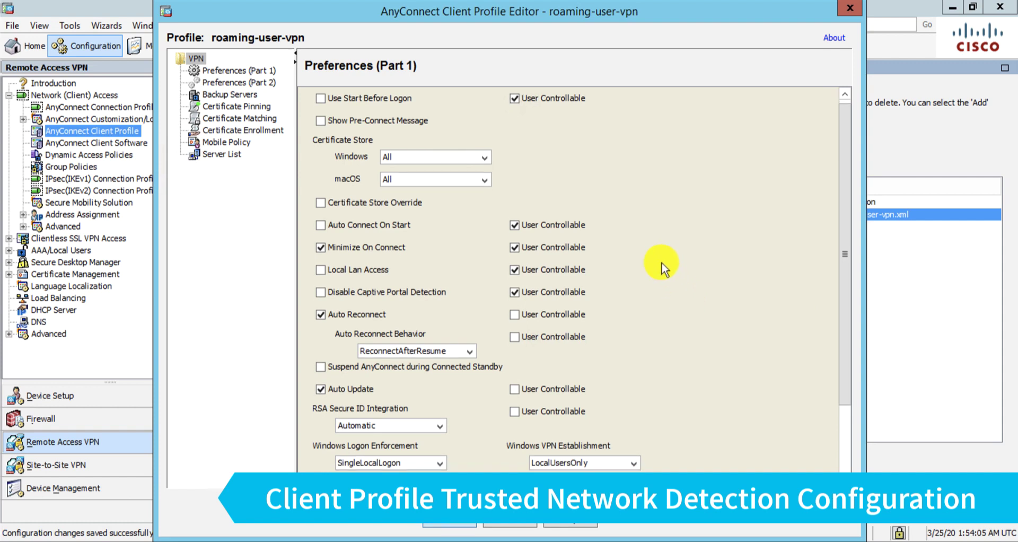
{"action": "scroll", "coordinate": [661, 262], "scroll_direction": "down", "scroll_amount": 3}
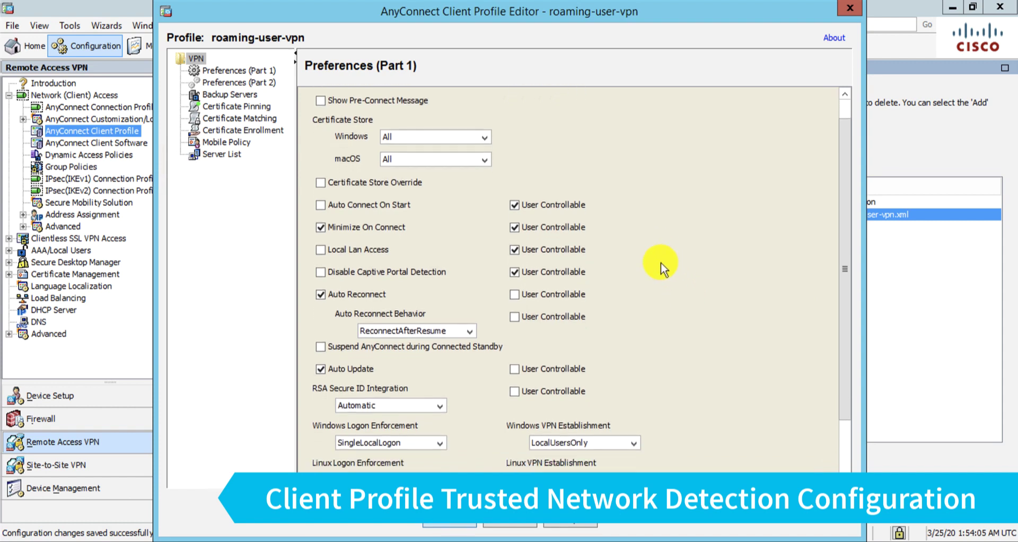
{"action": "scroll", "coordinate": [663, 262], "scroll_direction": "down", "scroll_amount": 3}
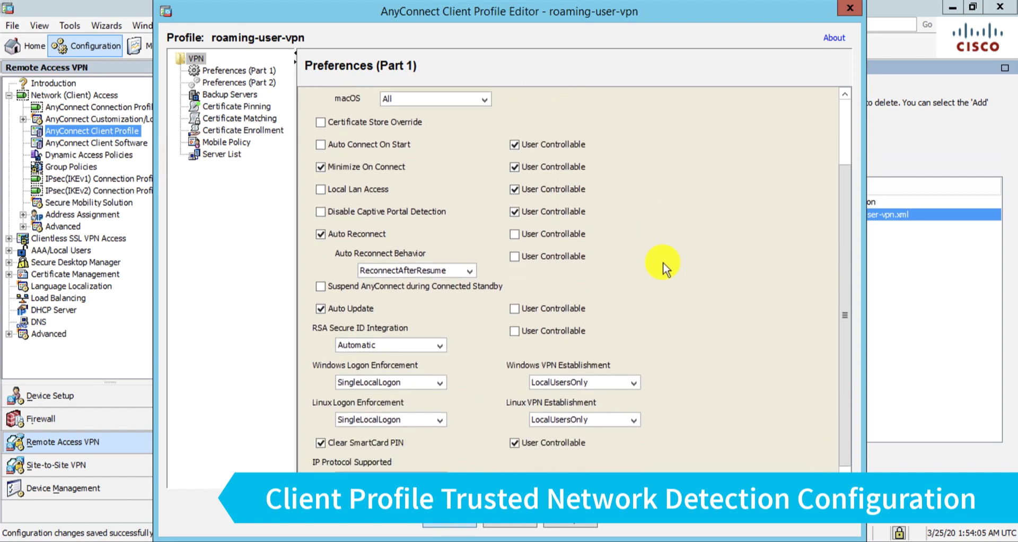
{"action": "left_click", "coordinate": [262, 81]}
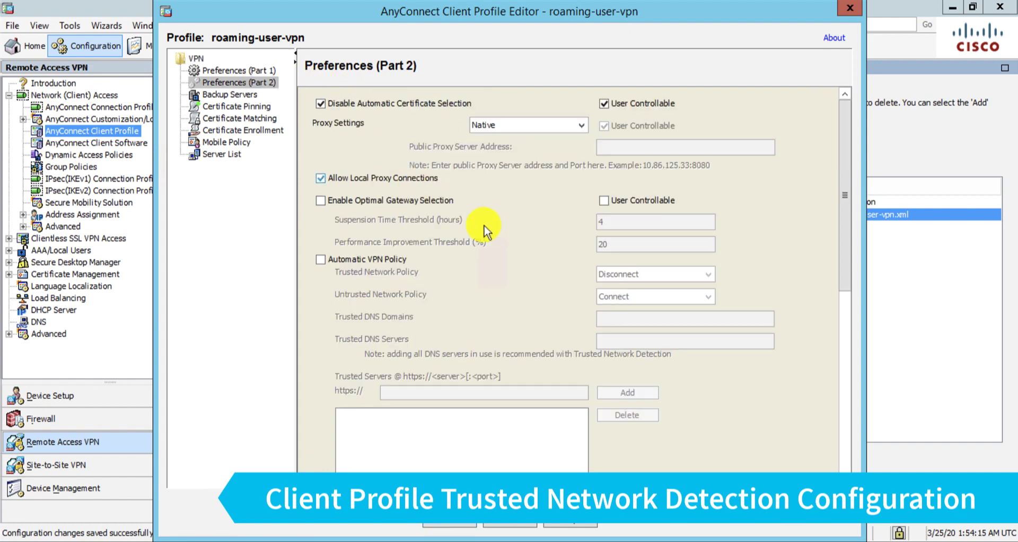
{"action": "scroll", "coordinate": [542, 259], "scroll_direction": "down", "scroll_amount": 5}
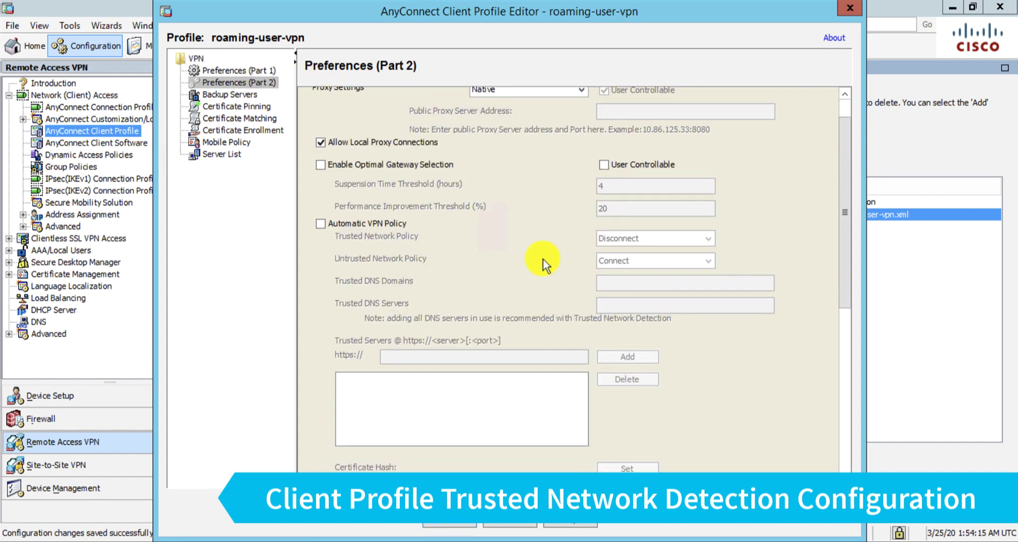
{"action": "scroll", "coordinate": [548, 268], "scroll_direction": "down", "scroll_amount": 1}
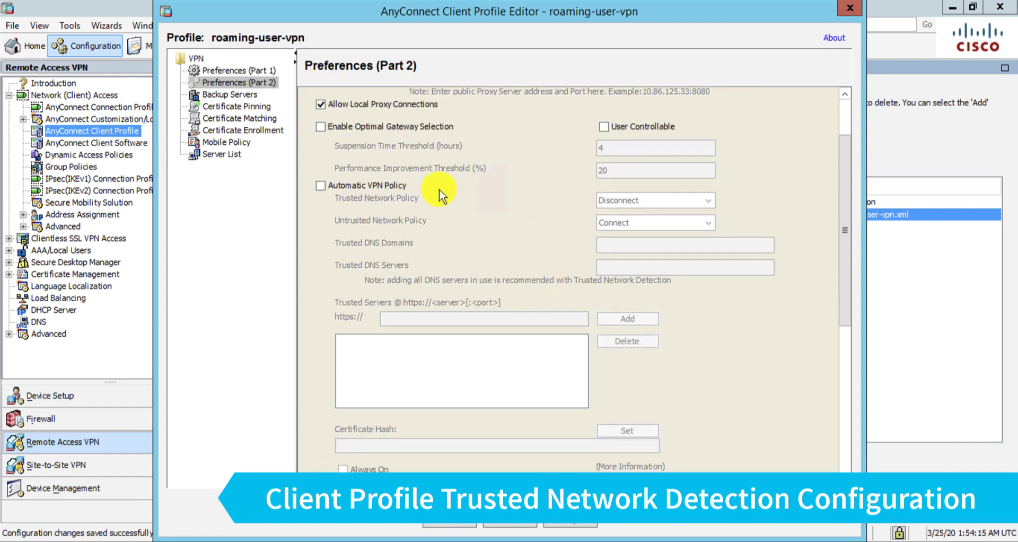
{"action": "left_click", "coordinate": [400, 185]}
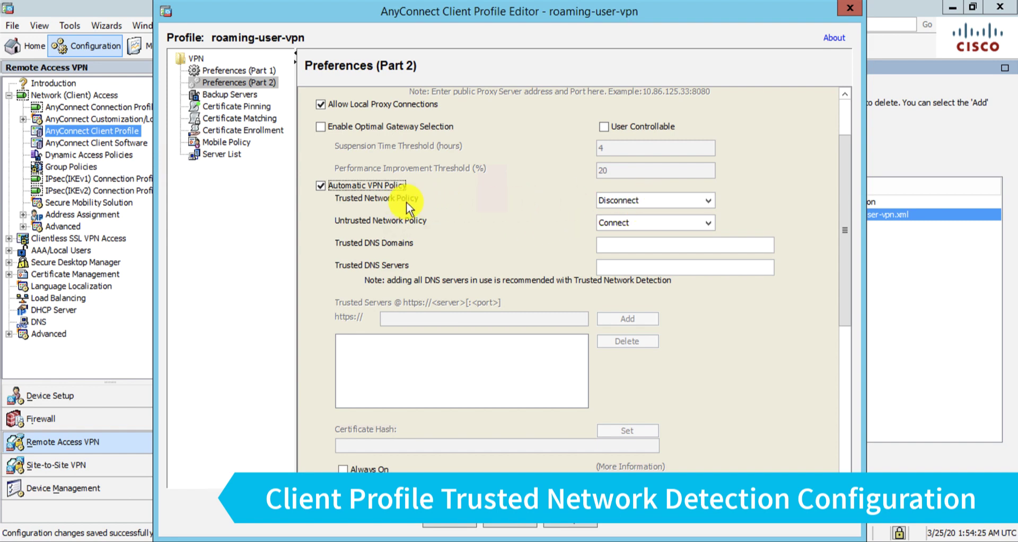
Keep the Trusted Network Policy at Disconnect and set the Untrusted Network Policy to DoNothing.
{"action": "left_click", "coordinate": [649, 198]}
{"action": "left_click", "coordinate": [758, 203]}
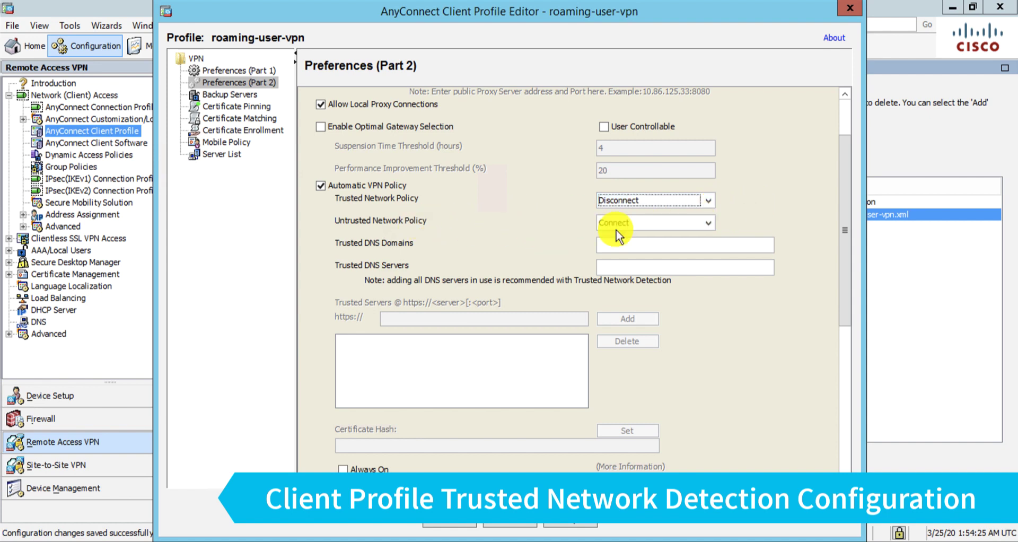
{"action": "left_click", "coordinate": [648, 225]}
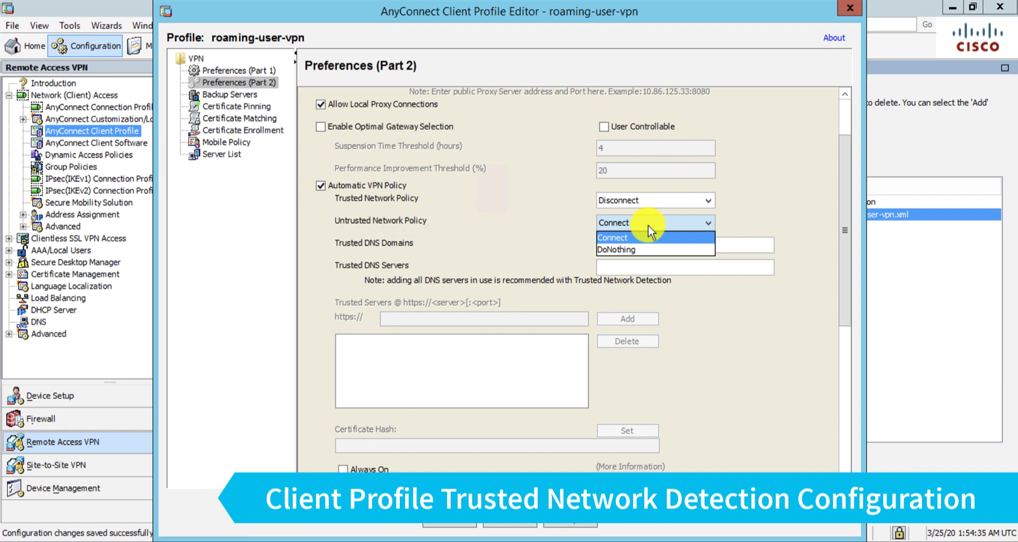
{"action": "left_click", "coordinate": [751, 218]}
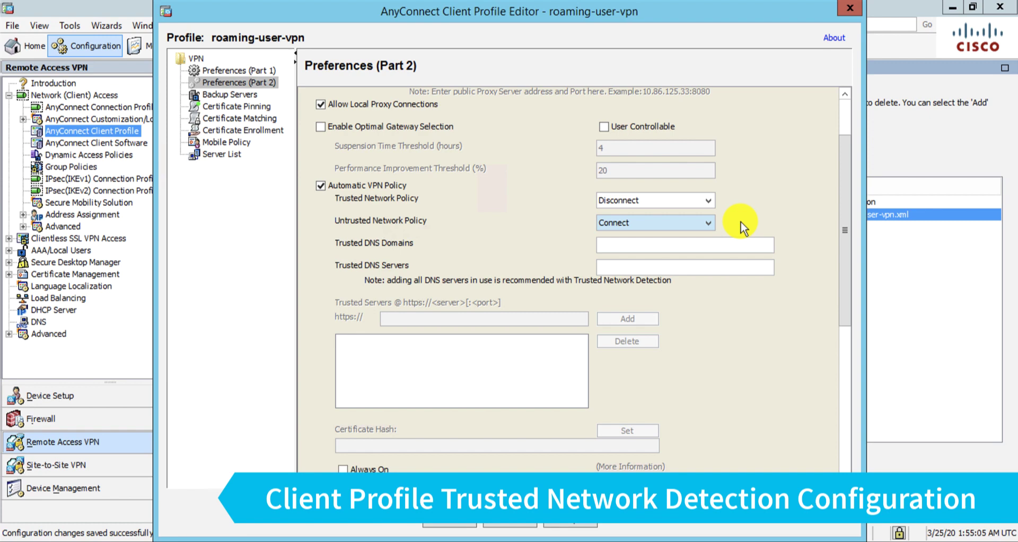
{"action": "left_click", "coordinate": [708, 224]}
{"action": "left_click", "coordinate": [671, 244]}
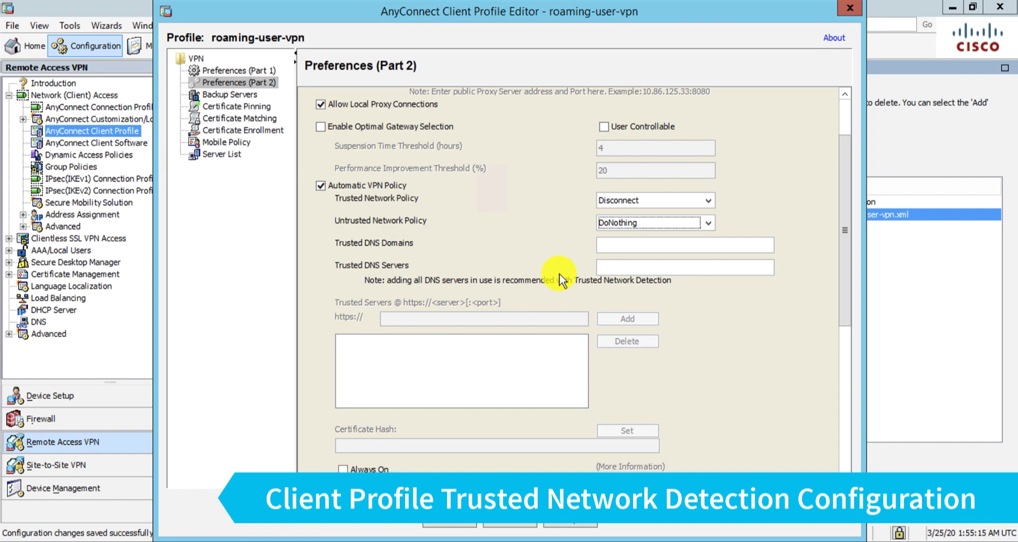
Set the trusted DNS domain to infosec-pros.com and the trusted DNS servers to 192.168.48.251,192.168.48.252, and accept the profile changes.
{"action": "left_click", "coordinate": [623, 246]}
{"action": "type", "text": "infosec-pros.com"}
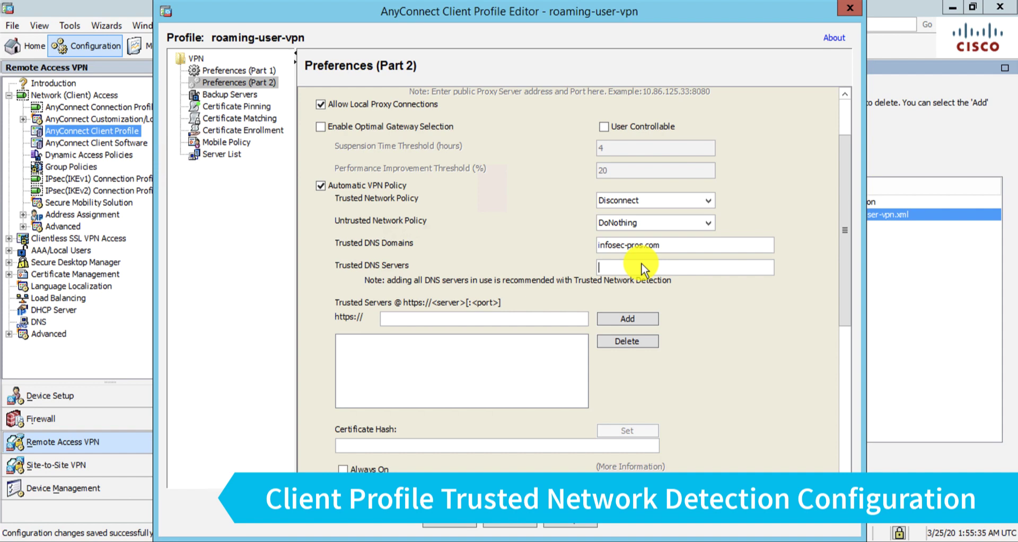
{"action": "type", "text": "192.168.48.251,192.168.48.25"}
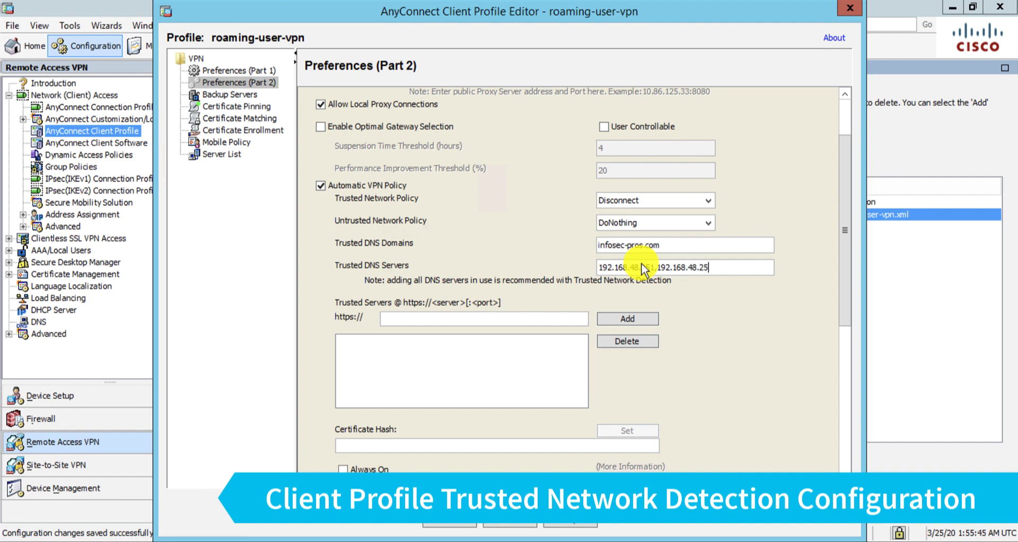
{"action": "type", "text": "2"}
{"action": "left_click", "coordinate": [454, 322]}
{"action": "left_click", "coordinate": [465, 527]}
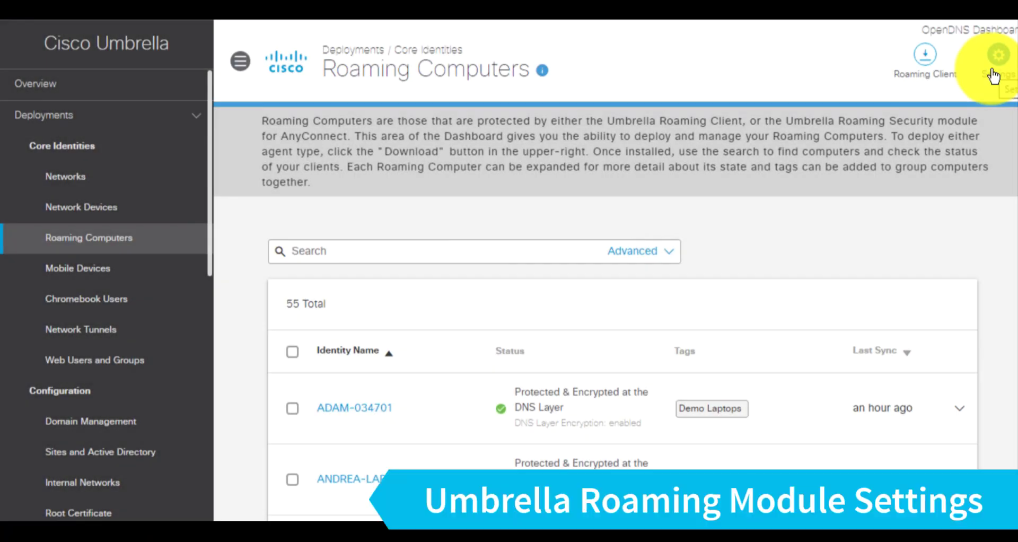
In the Cisco Umbrella Roaming Computers settings, enable AnyConnect Trusted Network Detection, disabling during full-tunnel VPN, automatic AnyConnect updates and IPv6 DNS Redirection.
{"action": "left_click", "coordinate": [997, 59]}
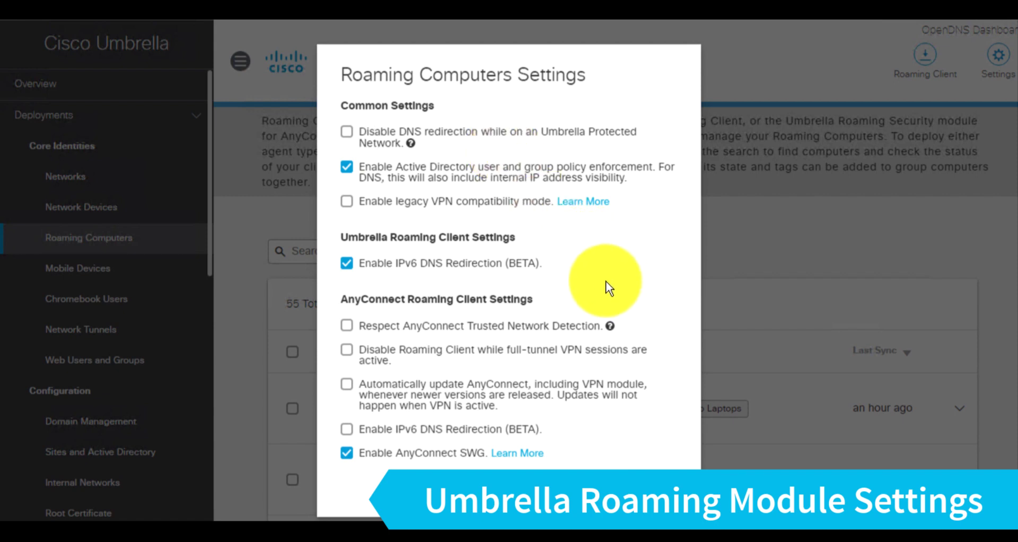
{"action": "left_click", "coordinate": [391, 332]}
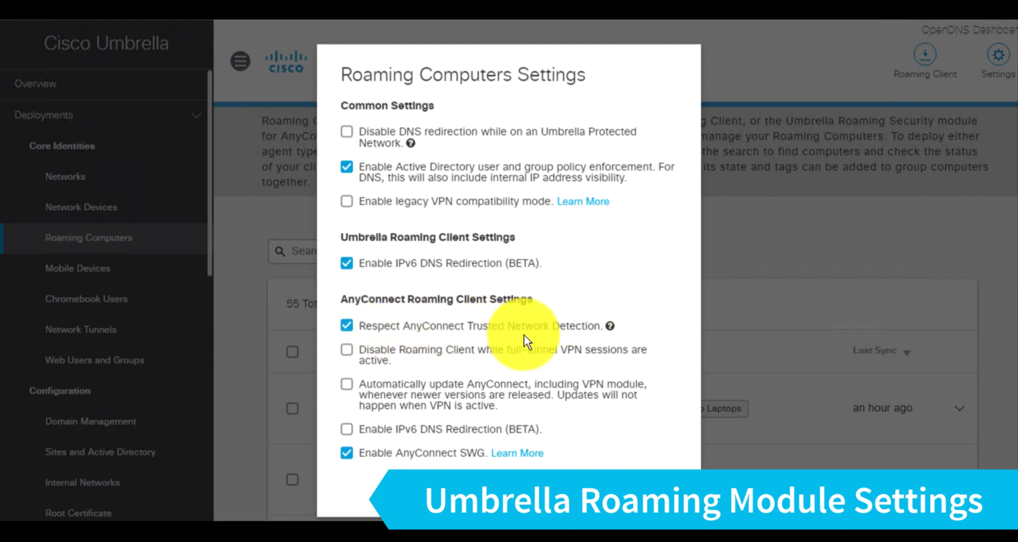
{"action": "left_click", "coordinate": [404, 359]}
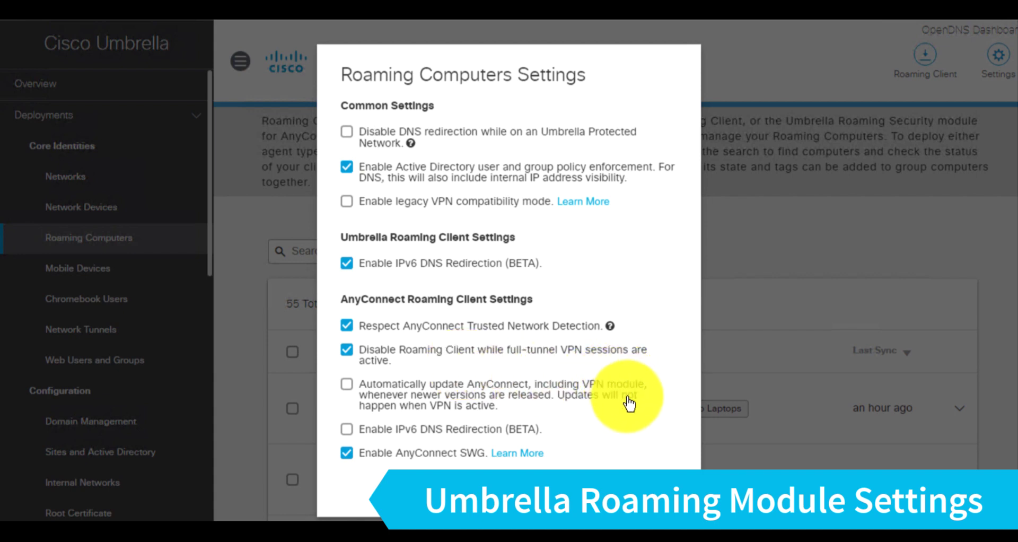
{"action": "left_click", "coordinate": [454, 399]}
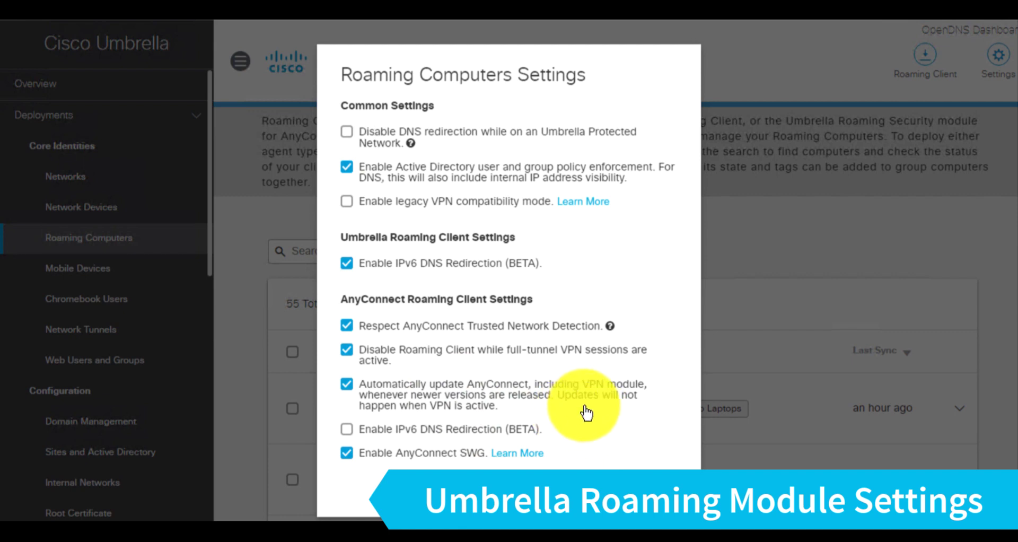
{"action": "left_click", "coordinate": [504, 430]}
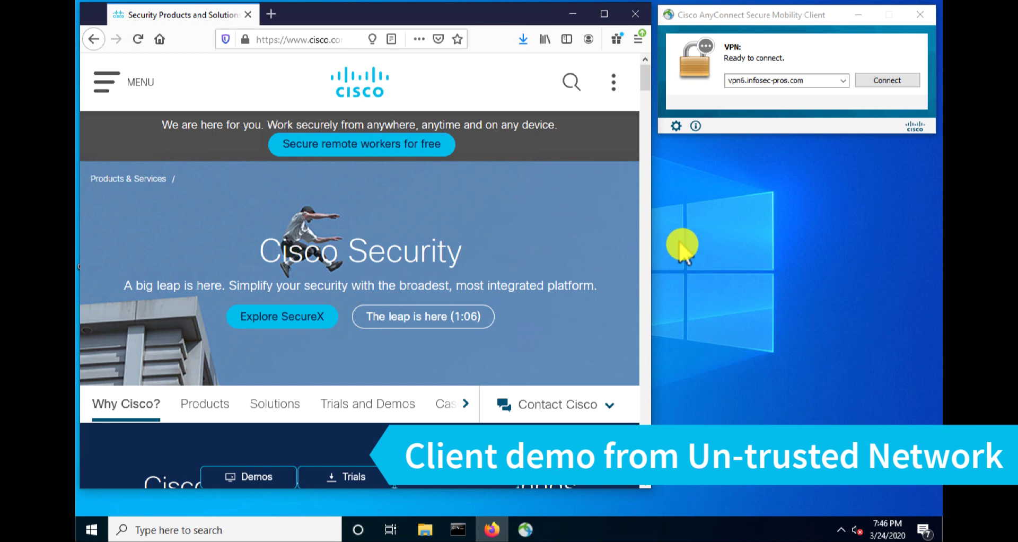
On the Windows client, check Umbrella protection before connecting by loading welcome.umbrella.com in Firefox, and minimize the browser.
{"action": "left_click", "coordinate": [329, 38]}
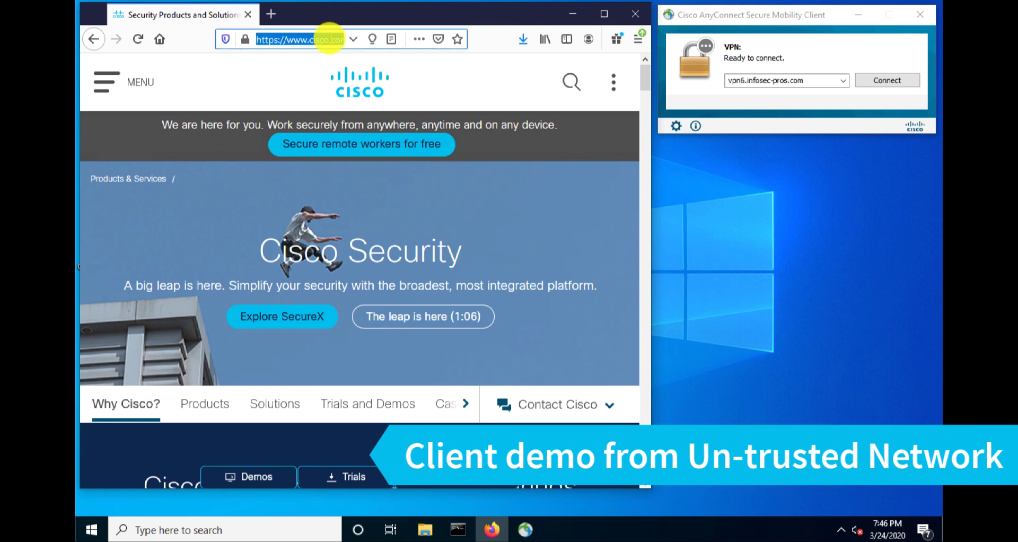
{"action": "type", "text": "welcome.umbrella.com/"}
{"action": "key", "text": "Return"}
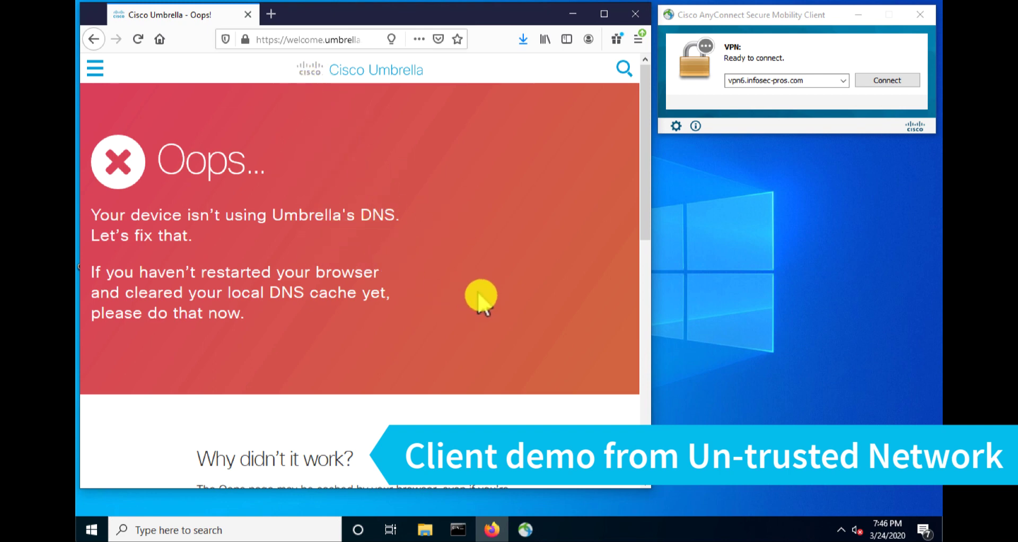
{"action": "left_click", "coordinate": [572, 14]}
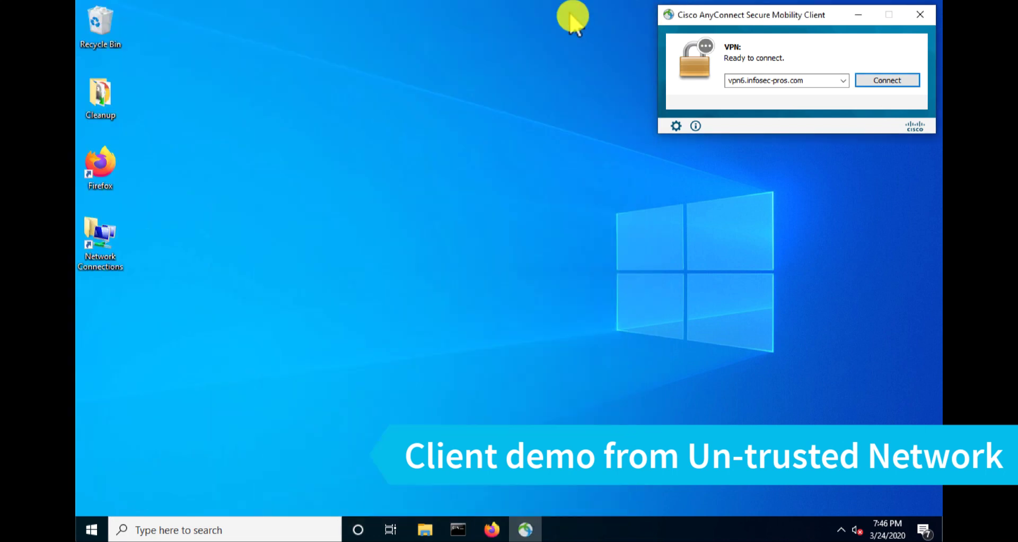
Connect the AnyConnect client to vpn6.infosec-pros.com, signing in with the username and account password.
{"action": "left_click", "coordinate": [882, 83]}
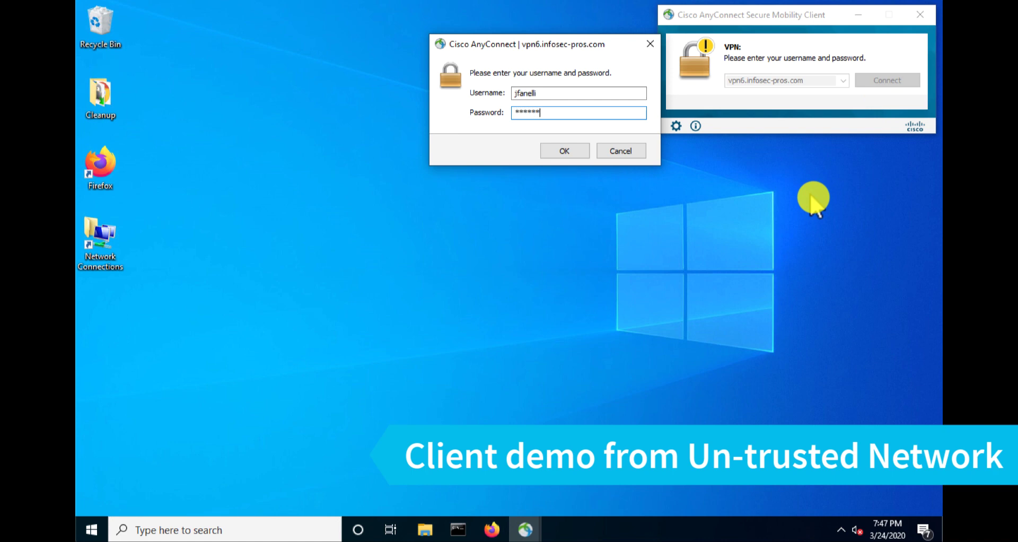
{"action": "key", "text": "Return"}
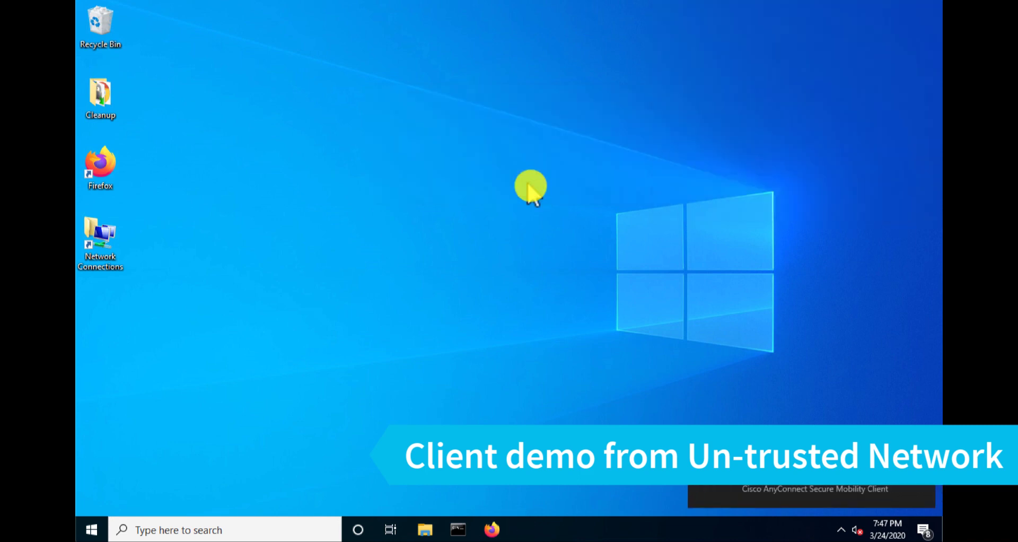
{"action": "left_click", "coordinate": [822, 492]}
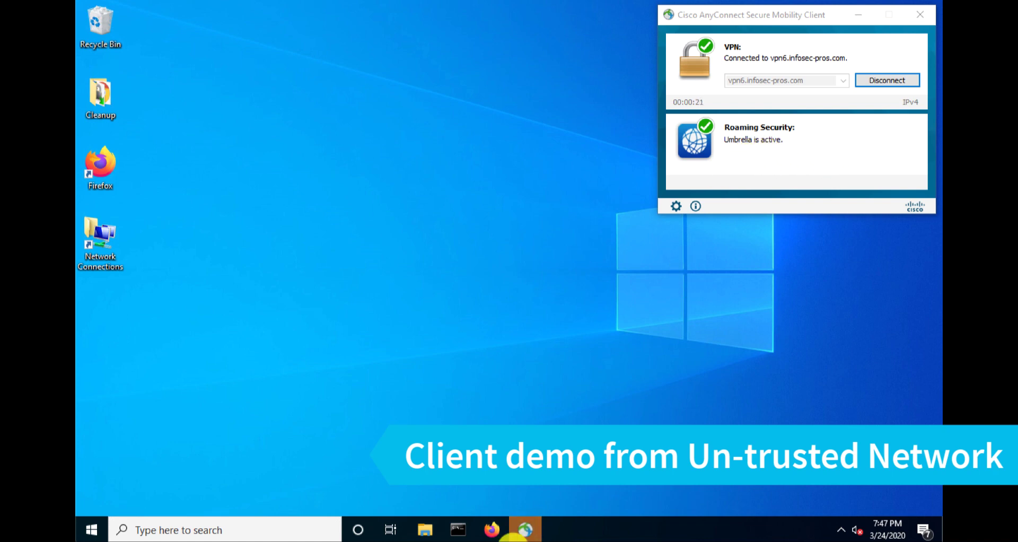
Reload welcome.umbrella.com in Firefox to recheck Umbrella protection over the VPN, and disconnect the AnyConnect session.
{"action": "left_click", "coordinate": [492, 529]}
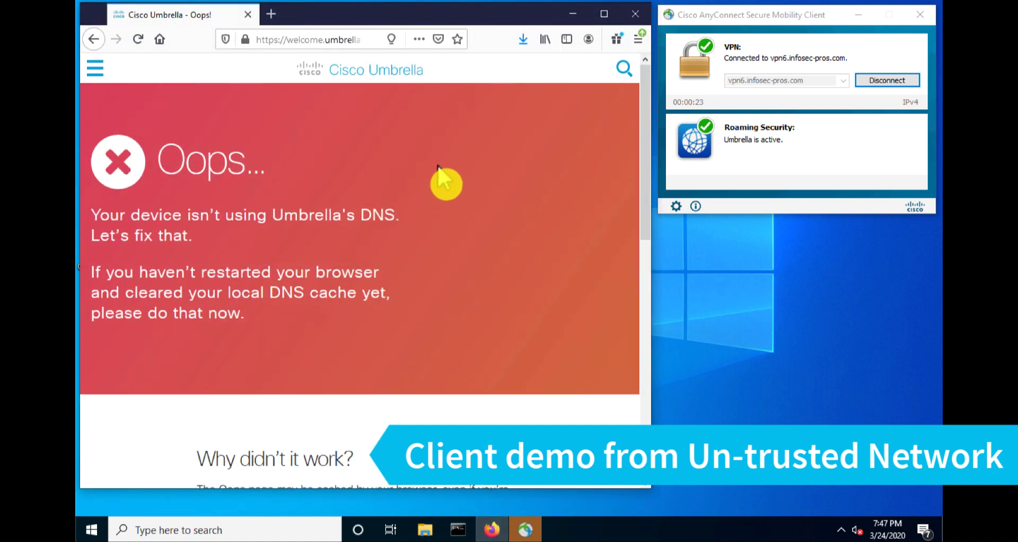
{"action": "left_click", "coordinate": [343, 46]}
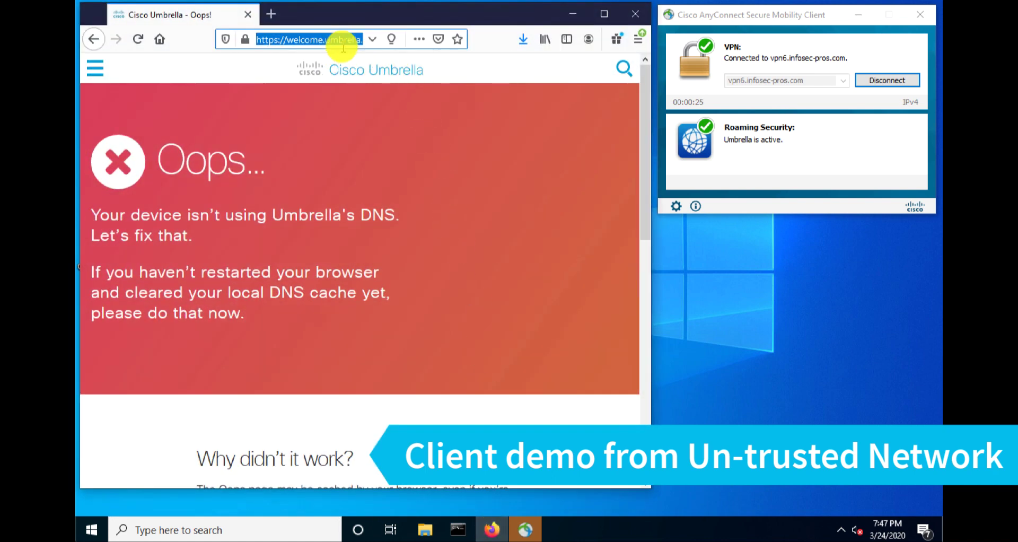
{"action": "key", "text": "Return"}
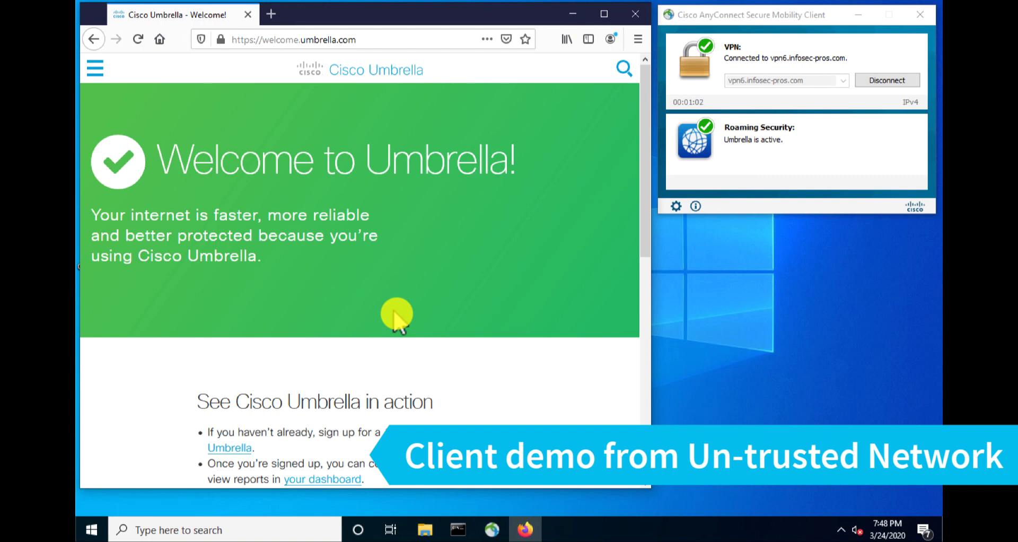
{"action": "left_click", "coordinate": [894, 81]}
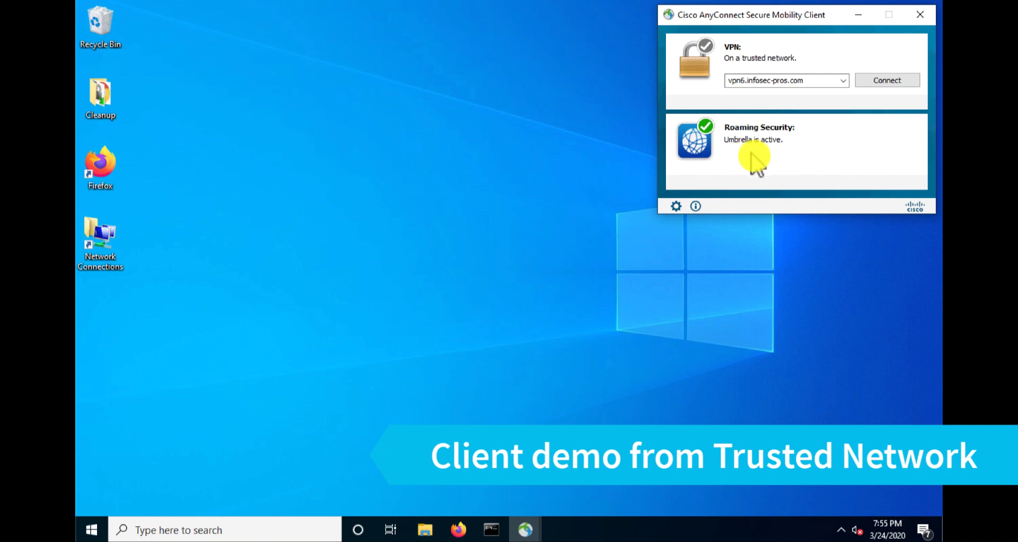
Open the Roaming Security statistics in the AnyConnect client and examine the DNS/IP protection and Secure Web Gateway details.
{"action": "mouse_move", "coordinate": [525, 530]}
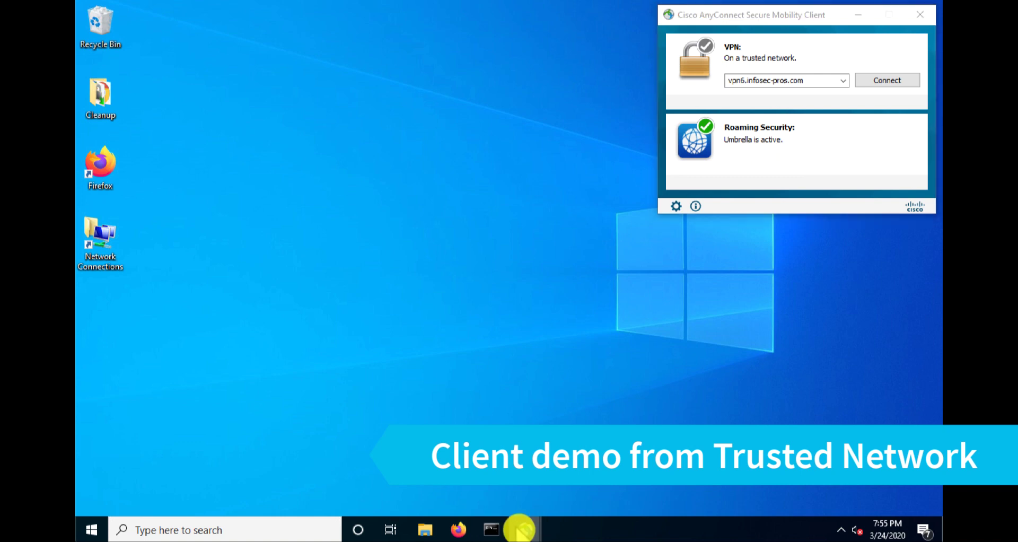
{"action": "left_click", "coordinate": [575, 477]}
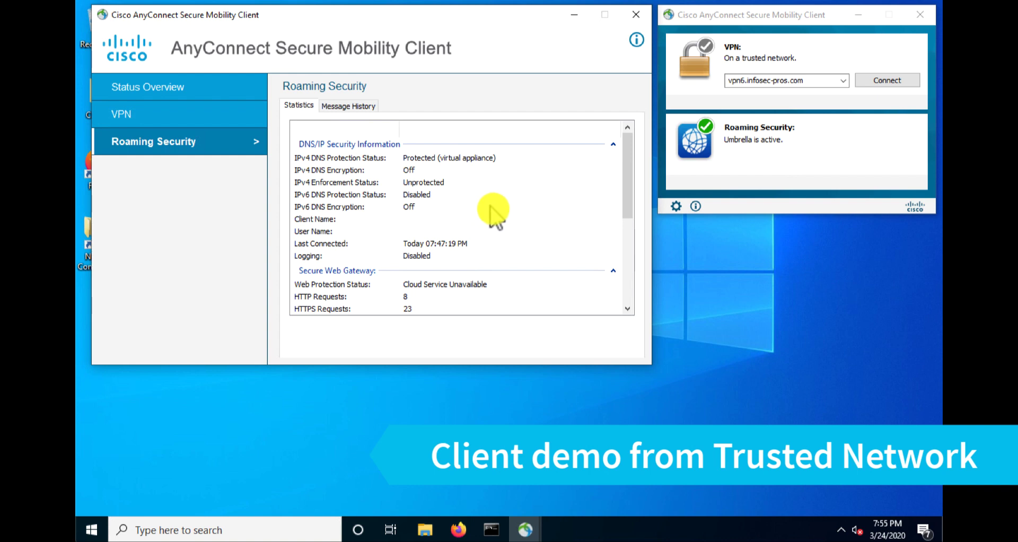
{"action": "mouse_move", "coordinate": [626, 207]}
{"action": "left_mouse_down"}
{"action": "mouse_move", "coordinate": [625, 257]}
{"action": "mouse_move", "coordinate": [619, 196]}
{"action": "left_mouse_up"}
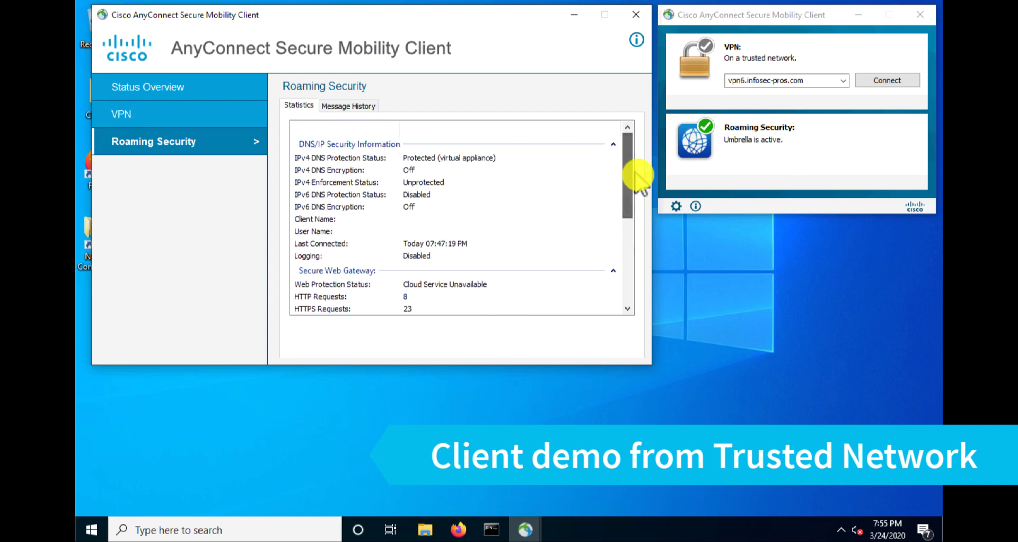